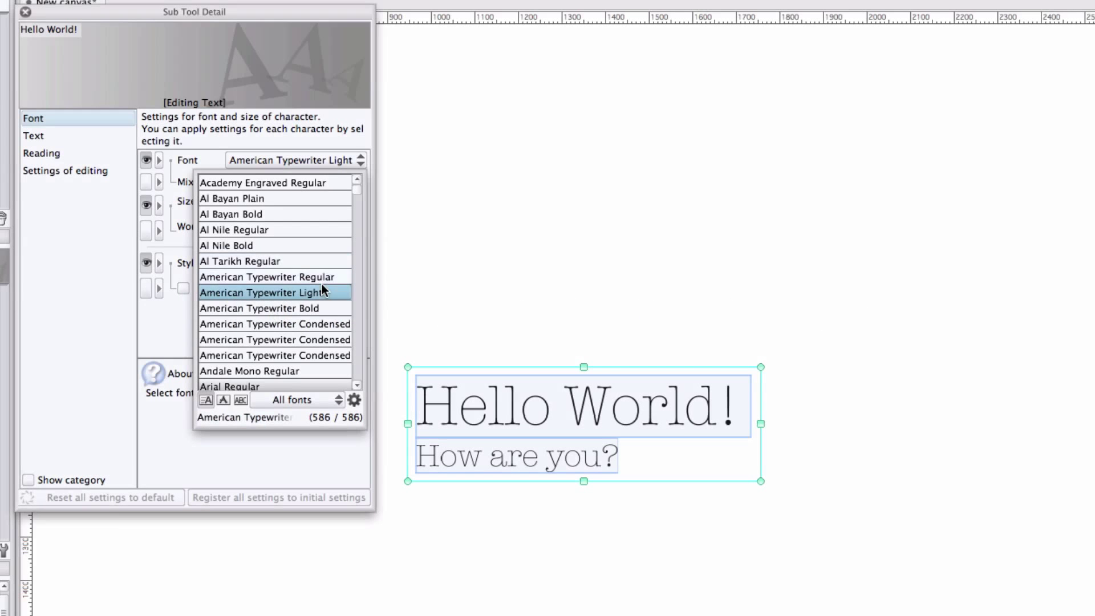
Set the text to American Typewriter Regular and widen its line and word spacing
left_click(327, 276)
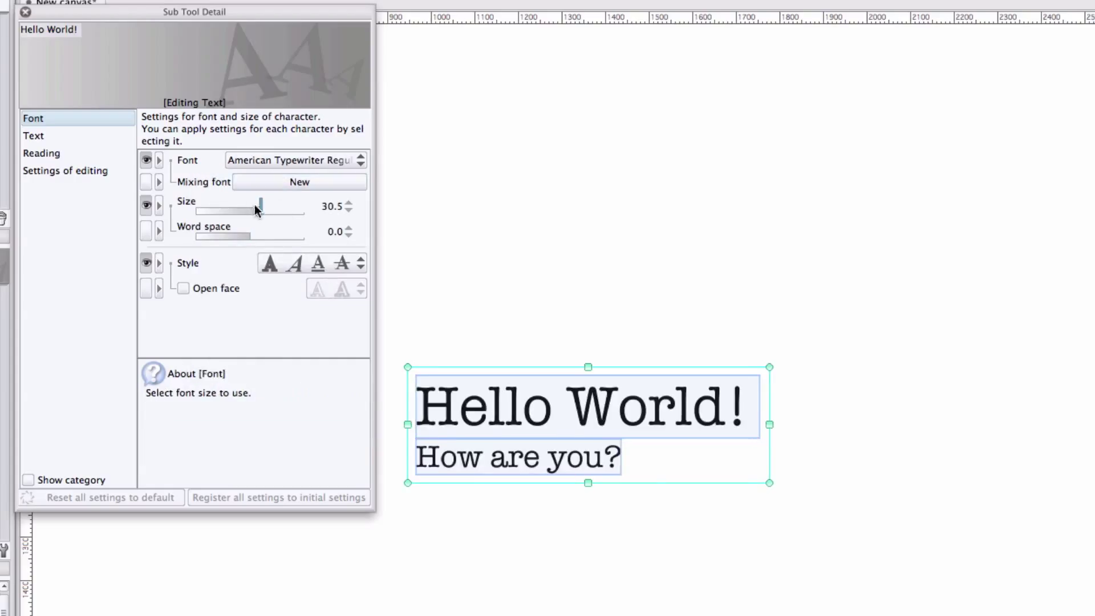
left_click_drag(264, 208, 285, 193)
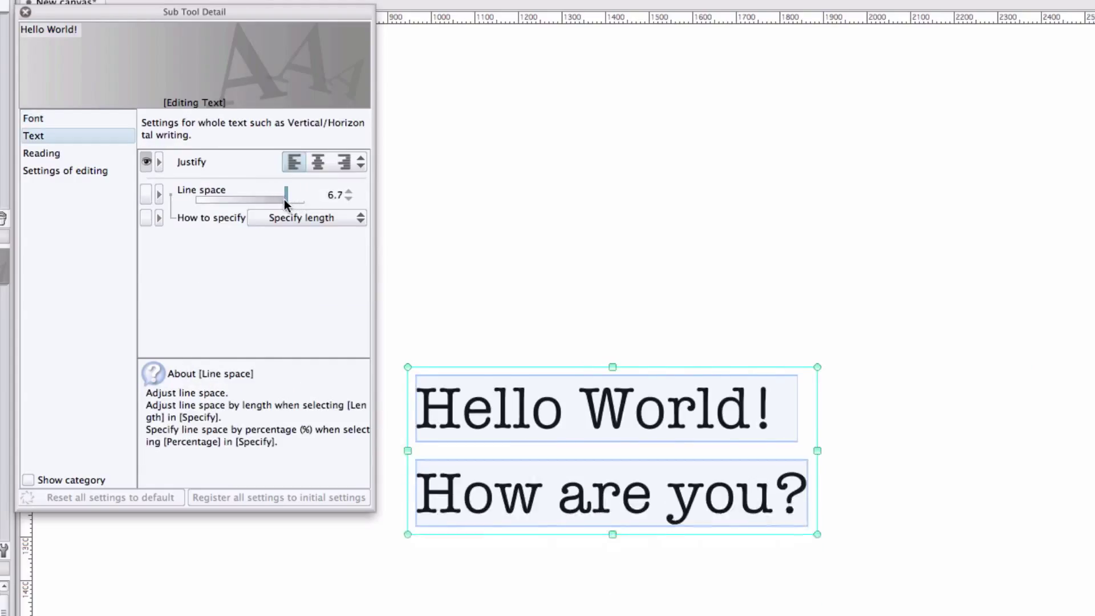
left_click(33, 118)
left_click_drag(268, 235, 269, 236)
Make the Hello World! text bold and italic, then enlarge its text box
left_click(270, 263)
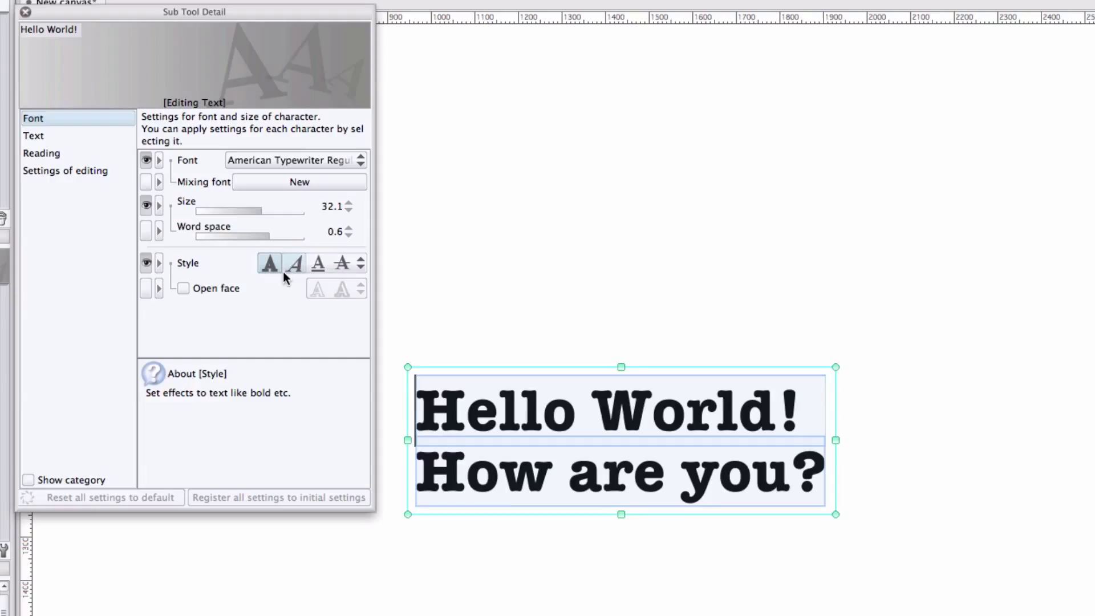
left_click(295, 263)
left_click(872, 515)
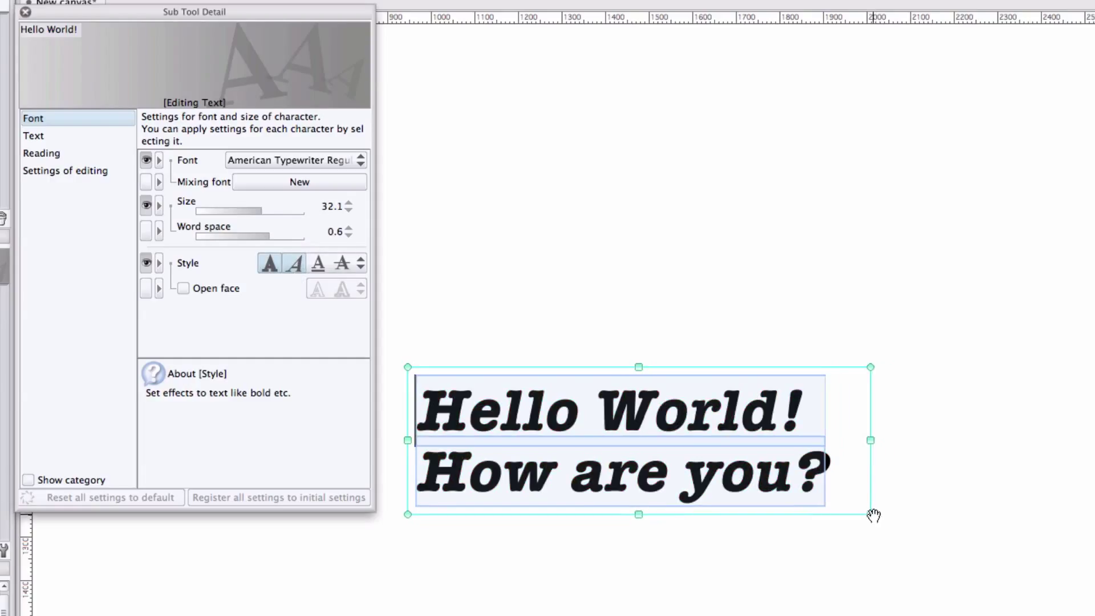
left_click_drag(872, 518, 989, 551)
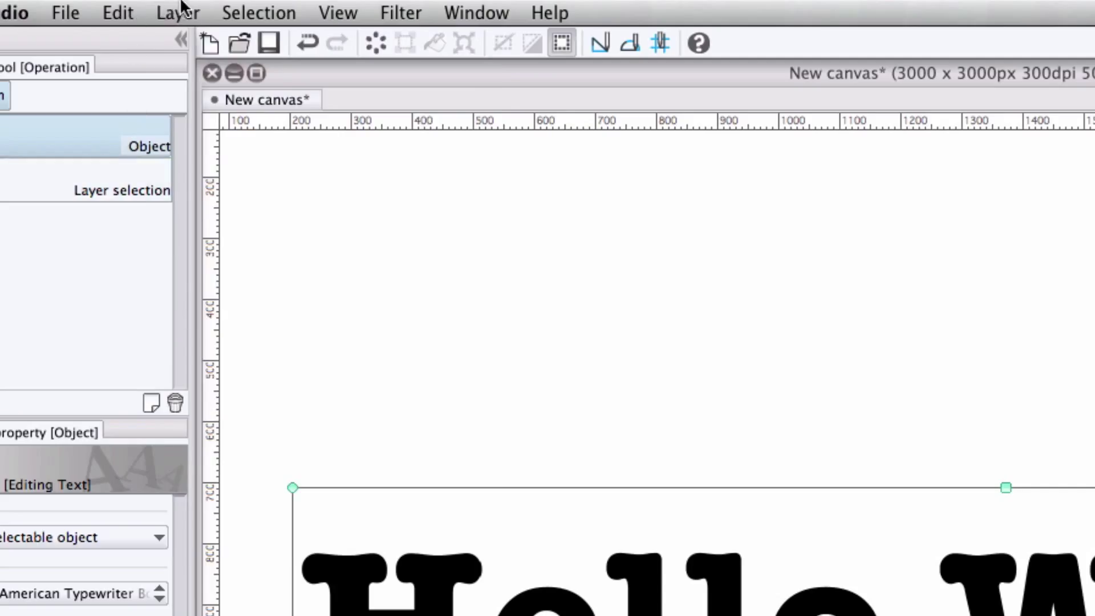
left_click(156, 6)
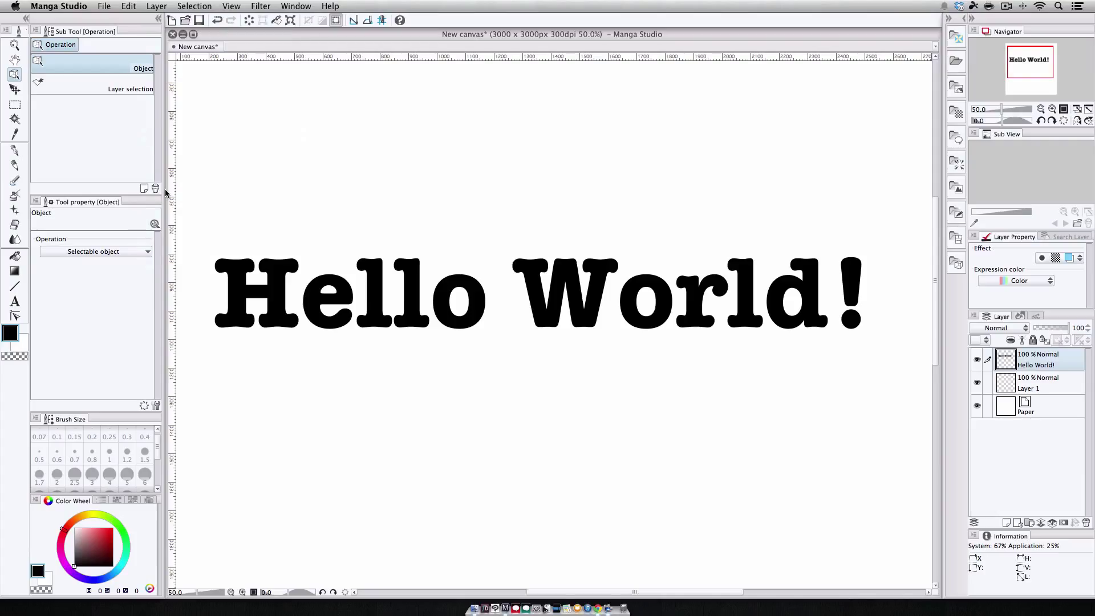
left_click(128, 5)
mouse_move(148, 203)
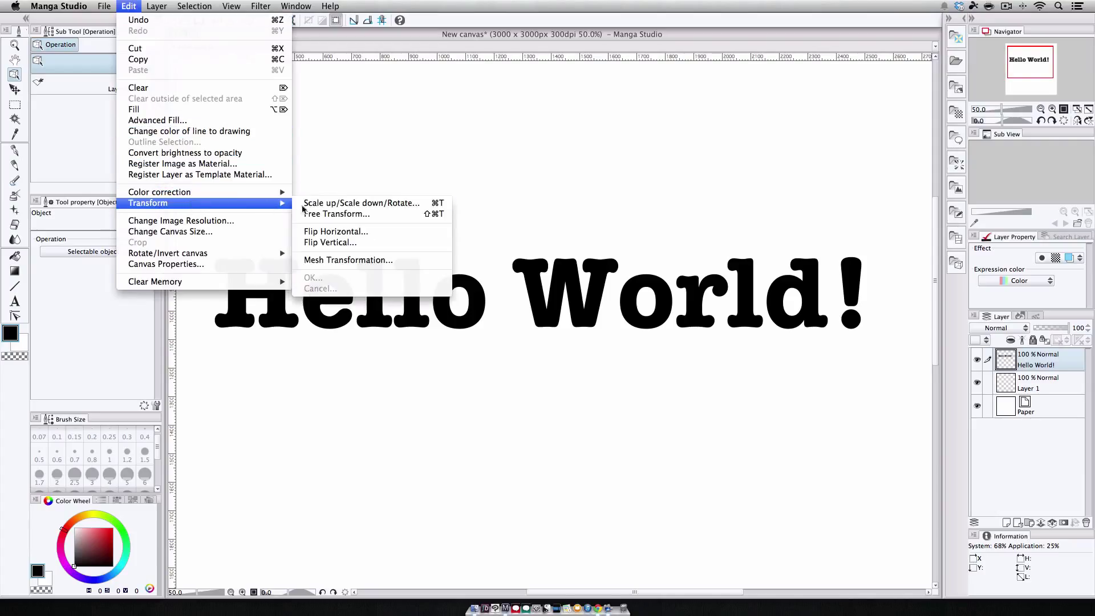
left_click(337, 213)
left_click_drag(860, 328, 855, 420)
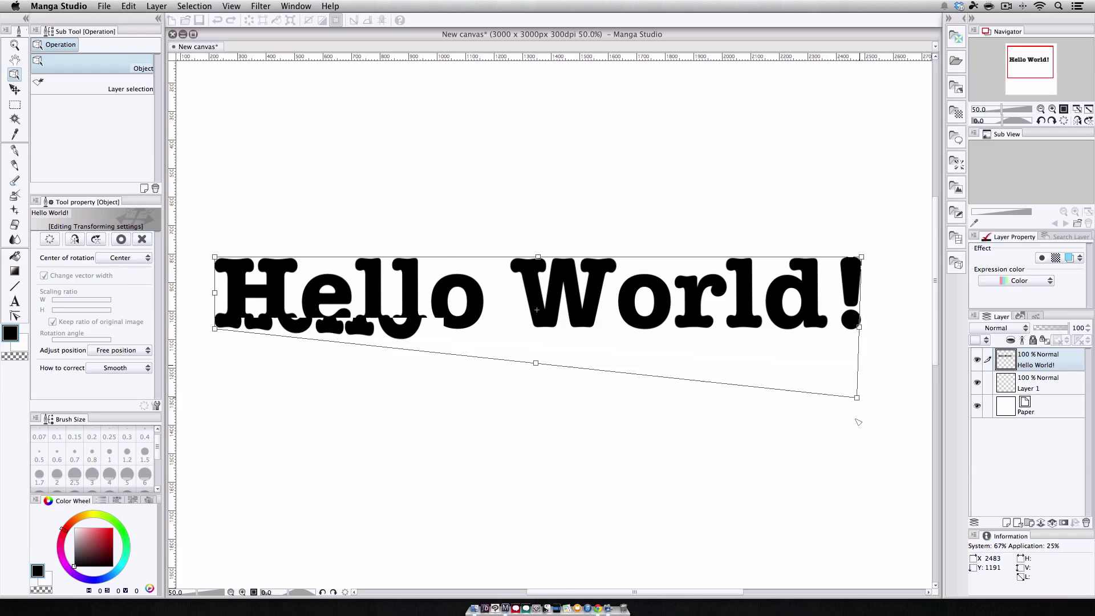
left_click_drag(861, 257, 842, 173)
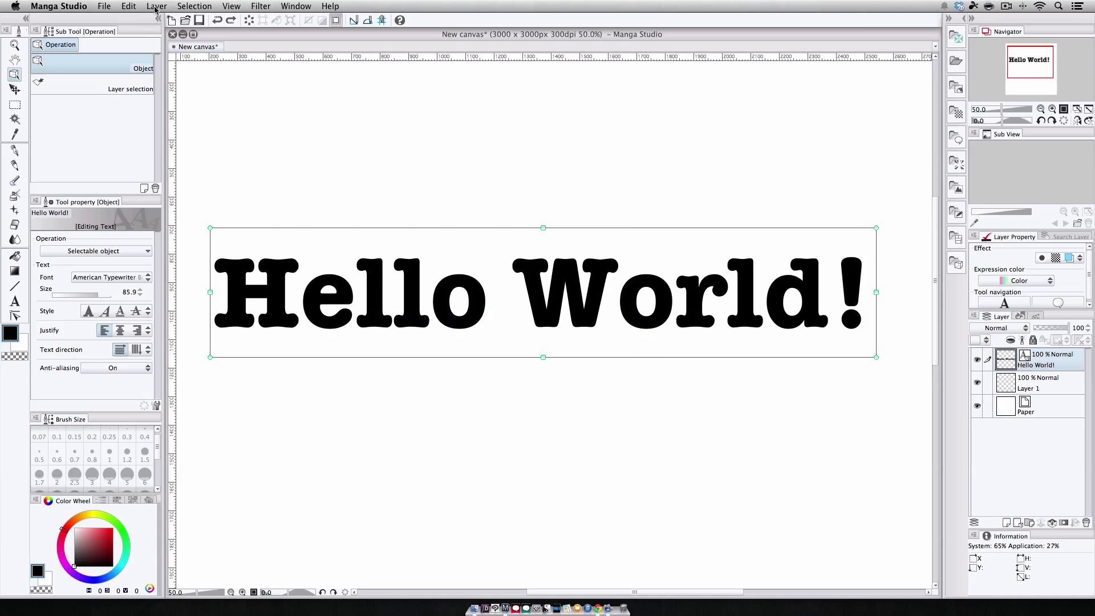
Choose Vector layer as the target type in Convert Layer
left_click(156, 6)
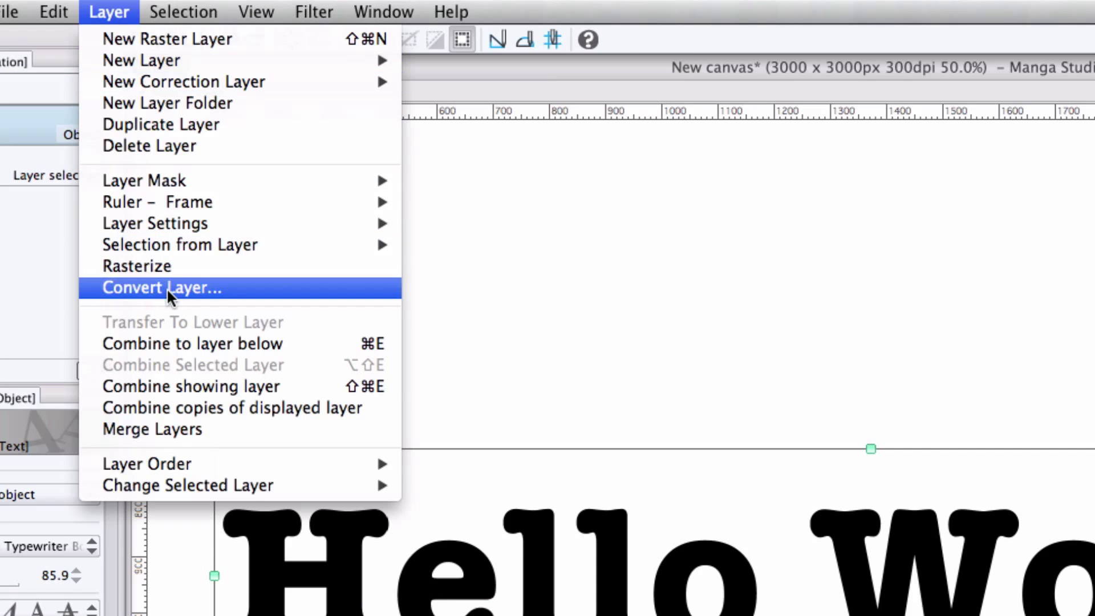
left_click(182, 288)
left_click(456, 210)
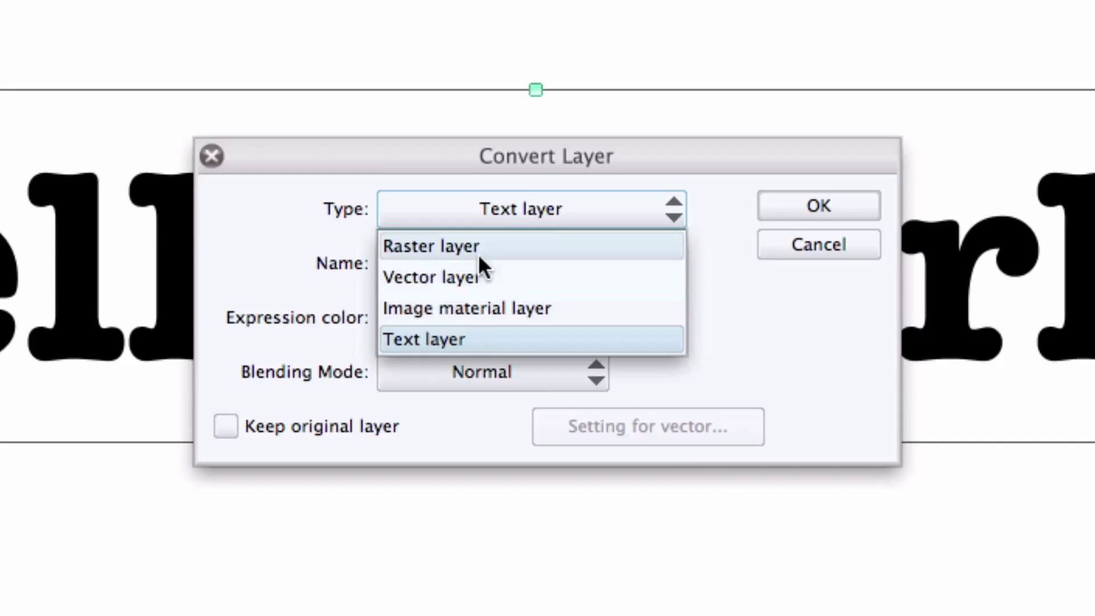
left_click(474, 278)
Set the vector maximum line width to 70.56 with anti-aliasing None, and convert
left_click(718, 436)
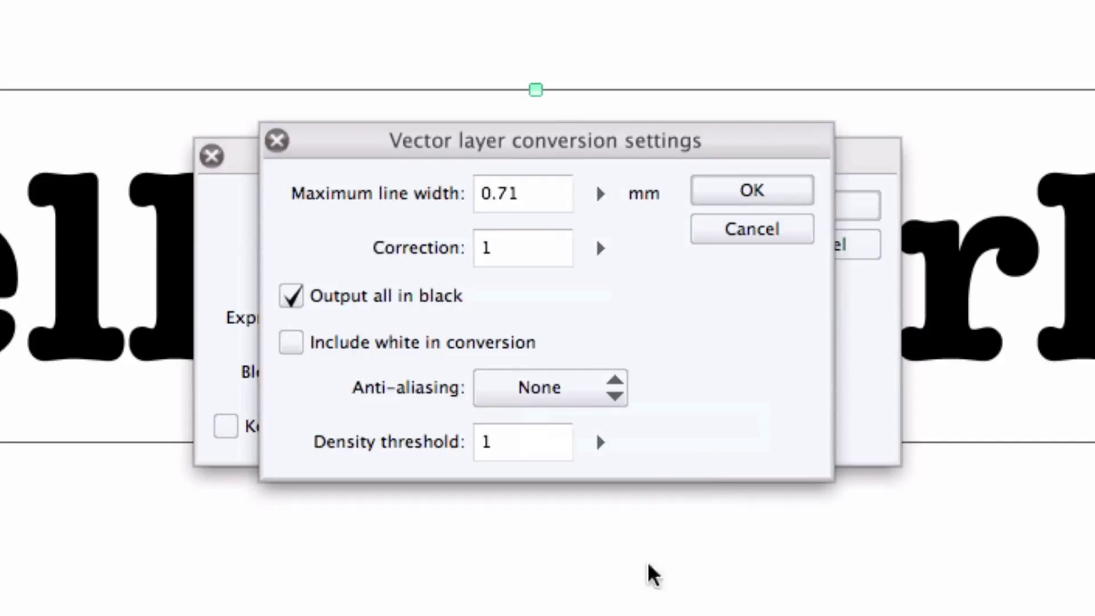
left_click(600, 193)
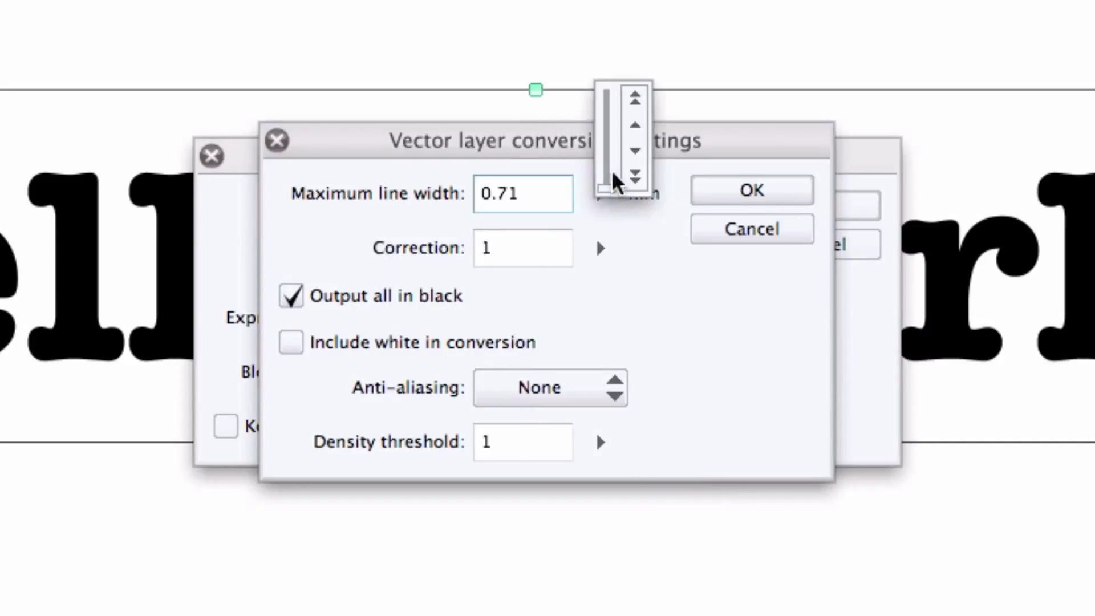
left_click_drag(616, 191, 624, 96)
left_click(625, 96)
left_click(599, 248)
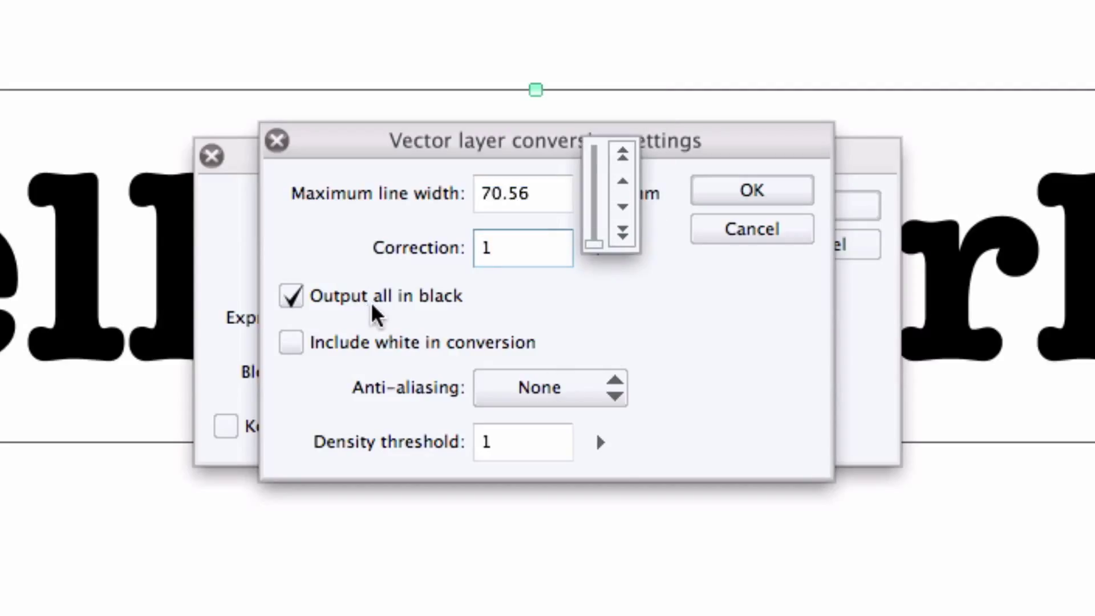
left_click(550, 399)
left_click(552, 422)
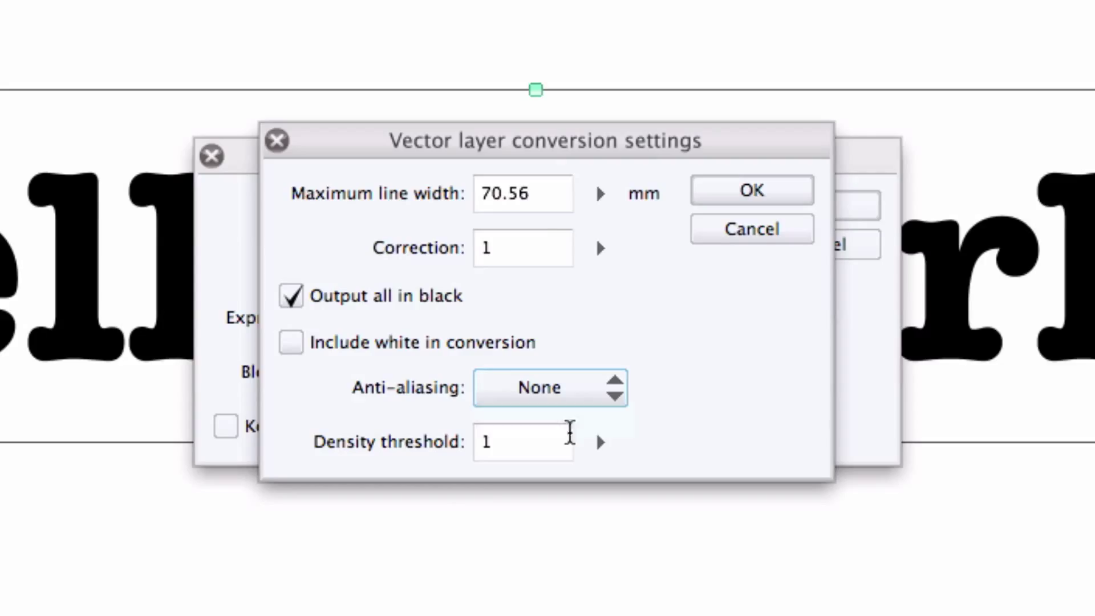
left_click(745, 197)
left_click(789, 208)
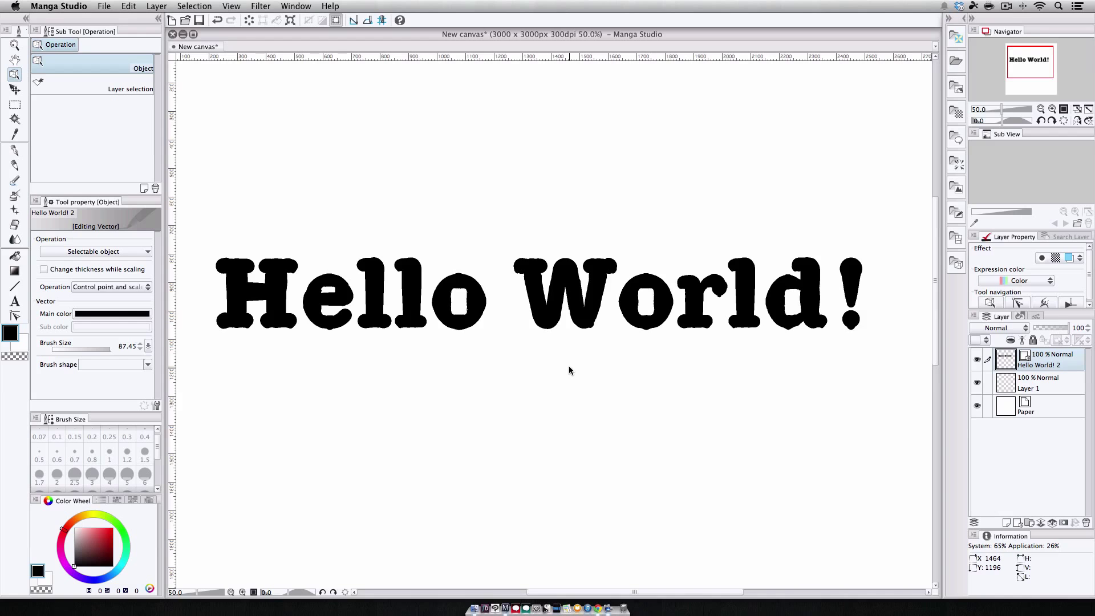
Free-transform the vector text, skewing its corners and stretching World! taller on the right
key("super+shift+t")
left_click_drag(867, 335, 851, 412)
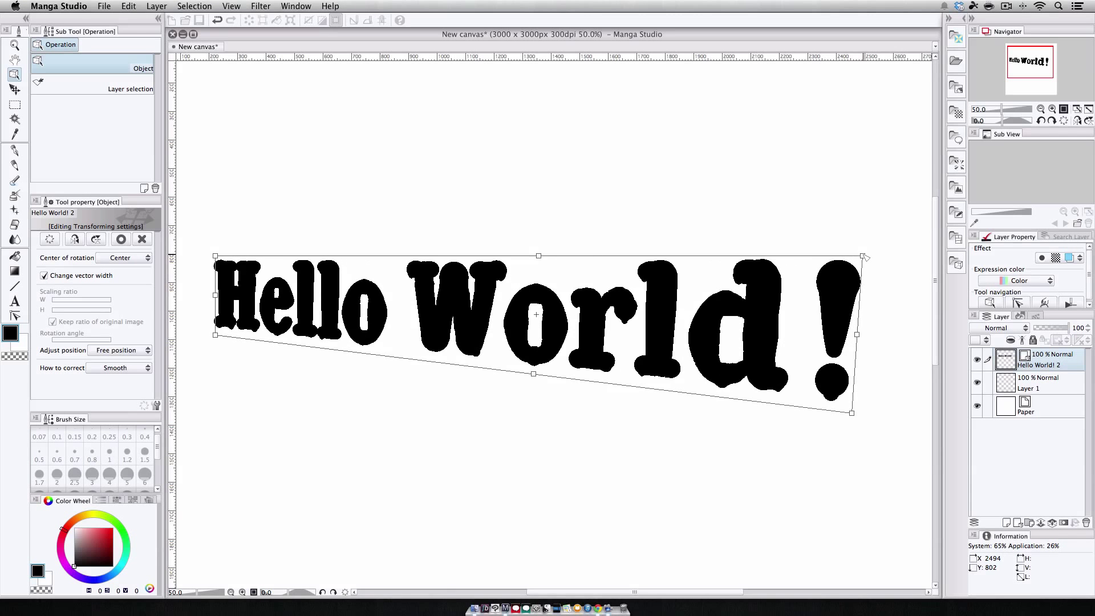
left_click_drag(864, 257, 887, 202)
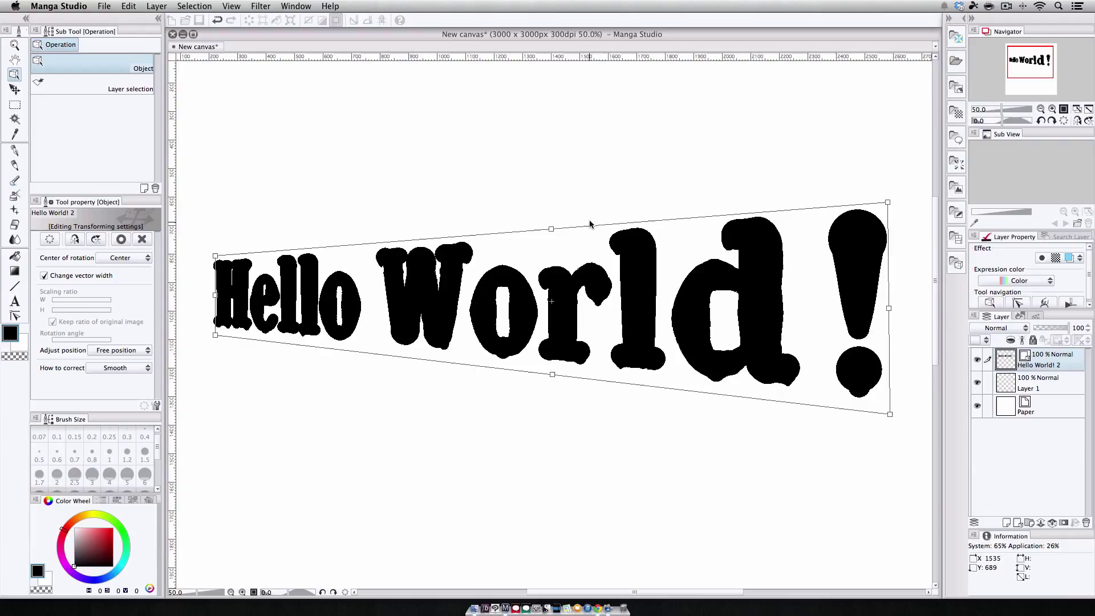
mouse_move(551, 229)
left_mouse_down()
mouse_move(532, 229)
mouse_move(572, 225)
left_mouse_up()
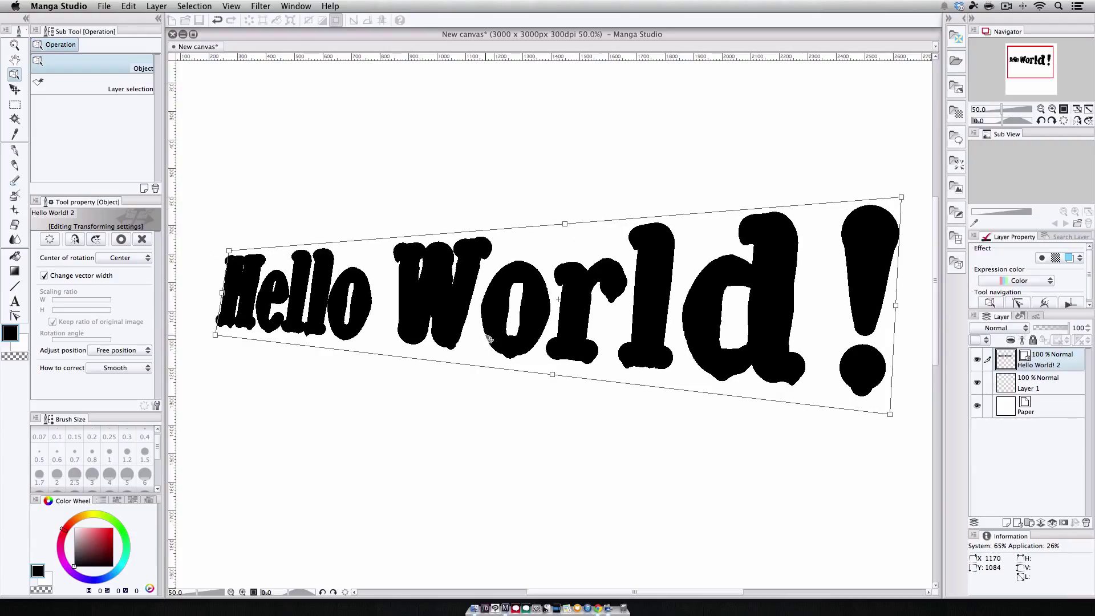
key("Return")
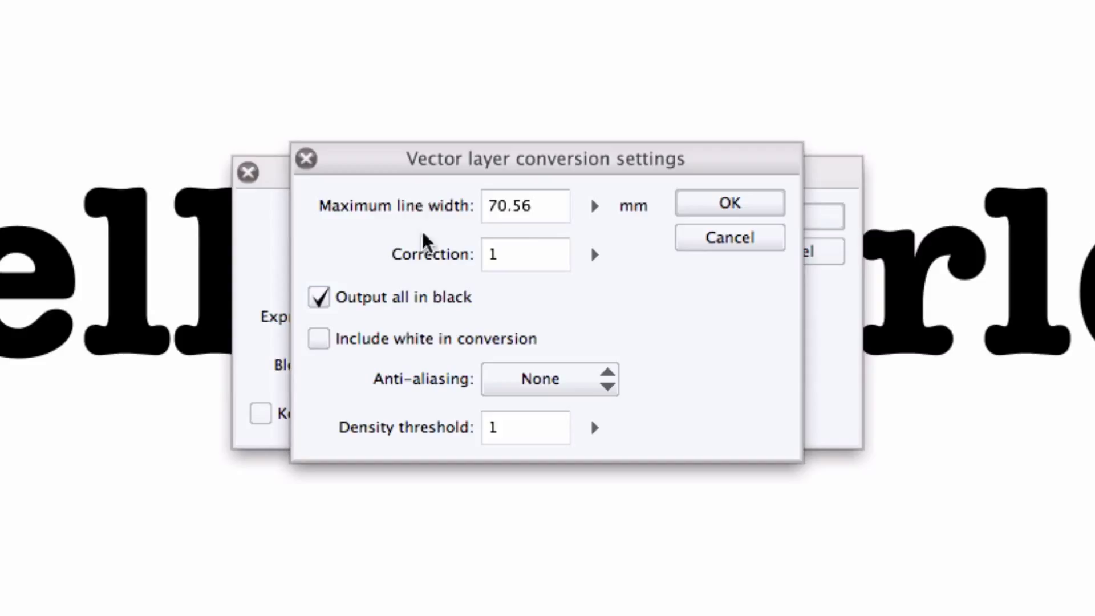
Lower the vector maximum line width to 0.71 and confirm both conversion dialogs
left_click(593, 206)
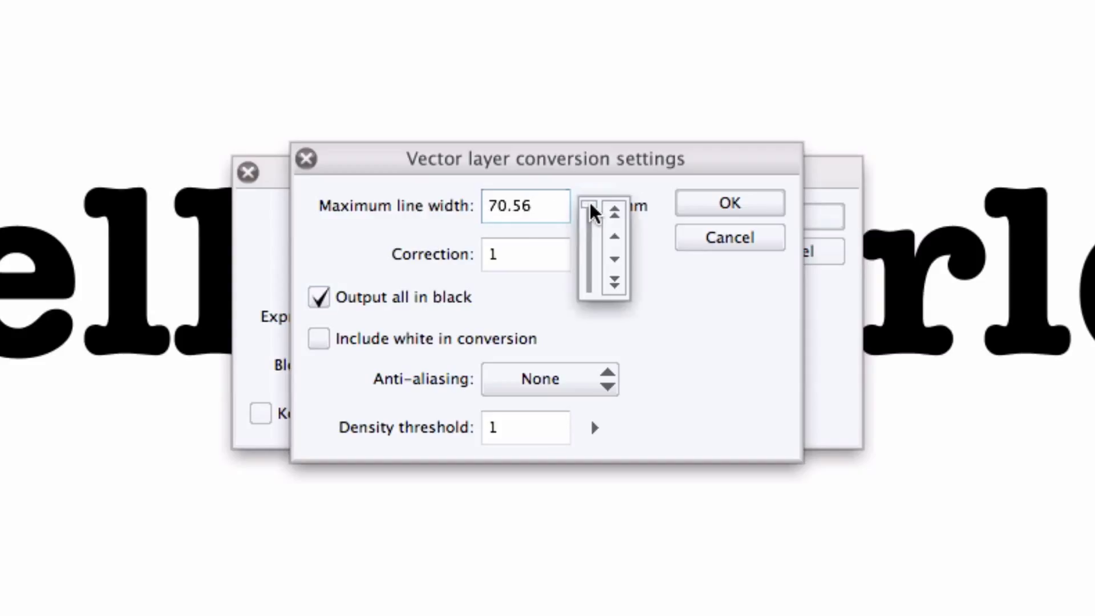
left_click_drag(592, 212, 583, 322)
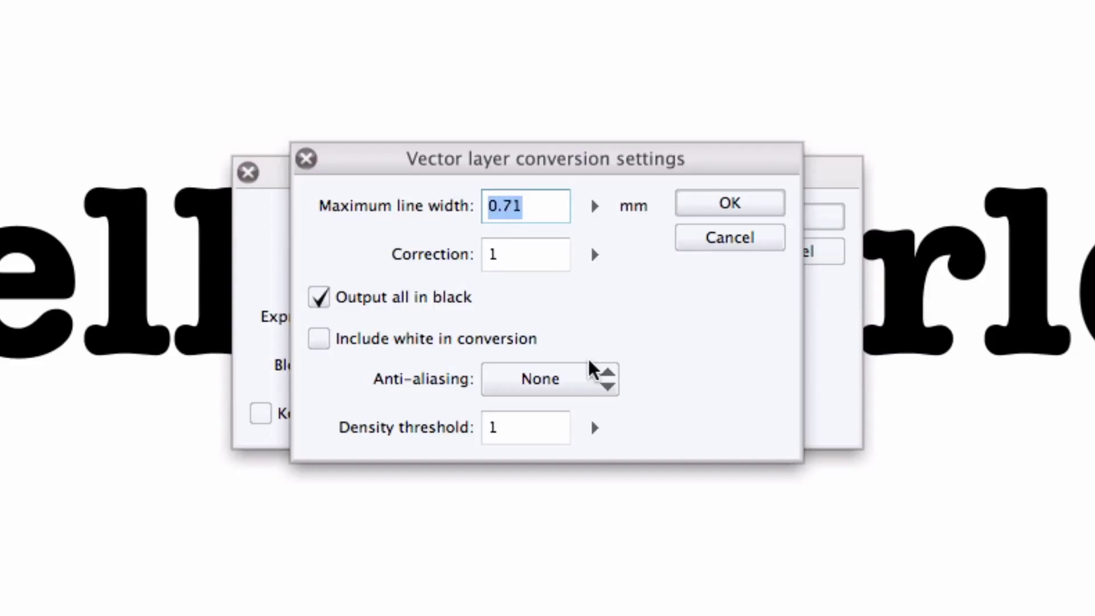
left_click(724, 202)
left_click(774, 223)
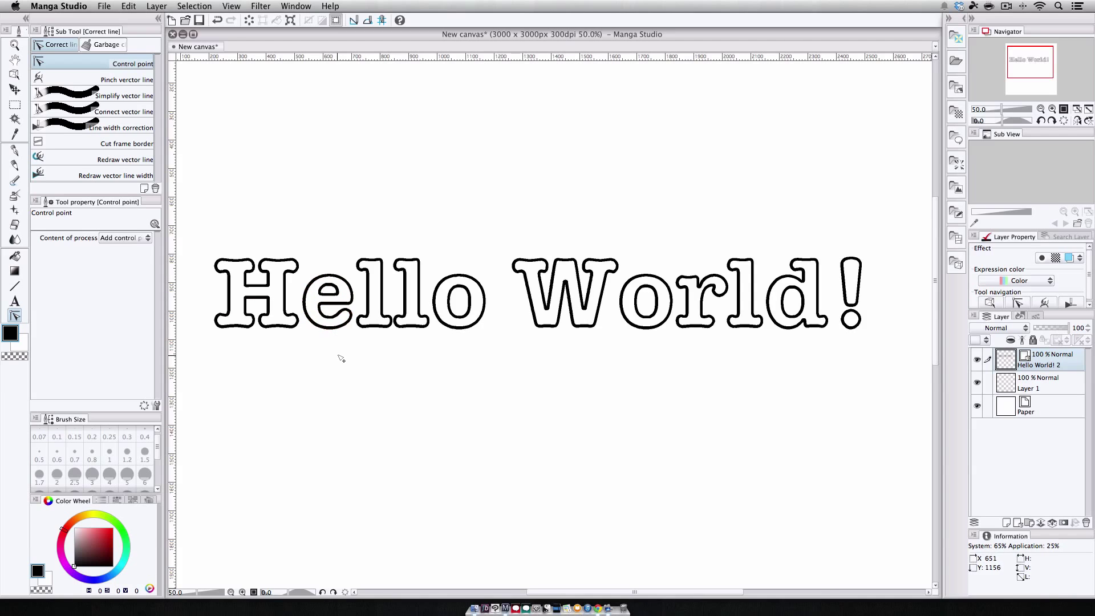
left_click(128, 7)
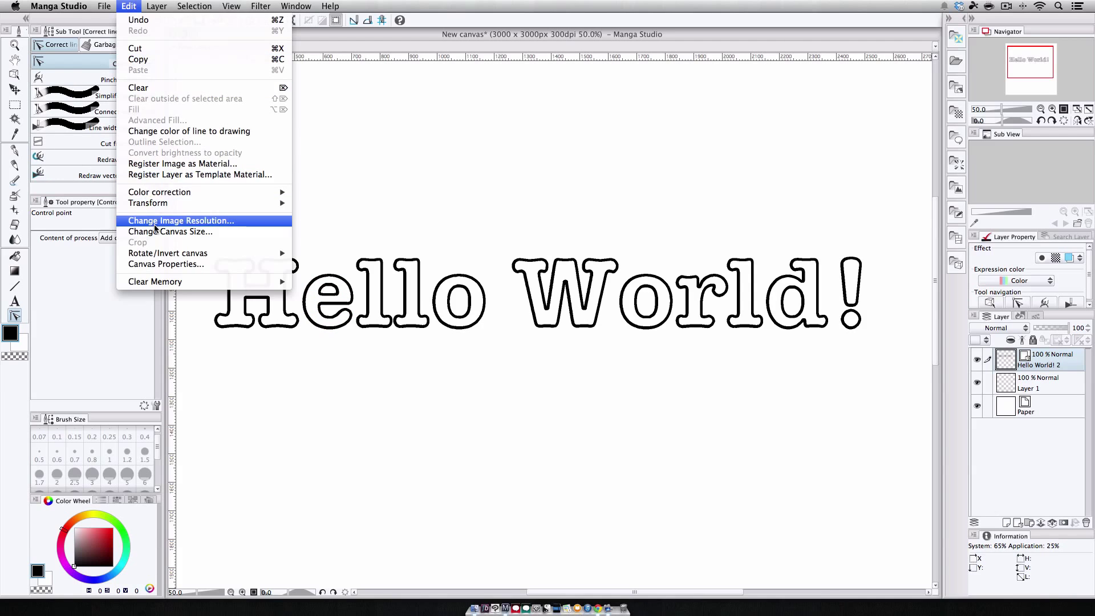
key("Escape")
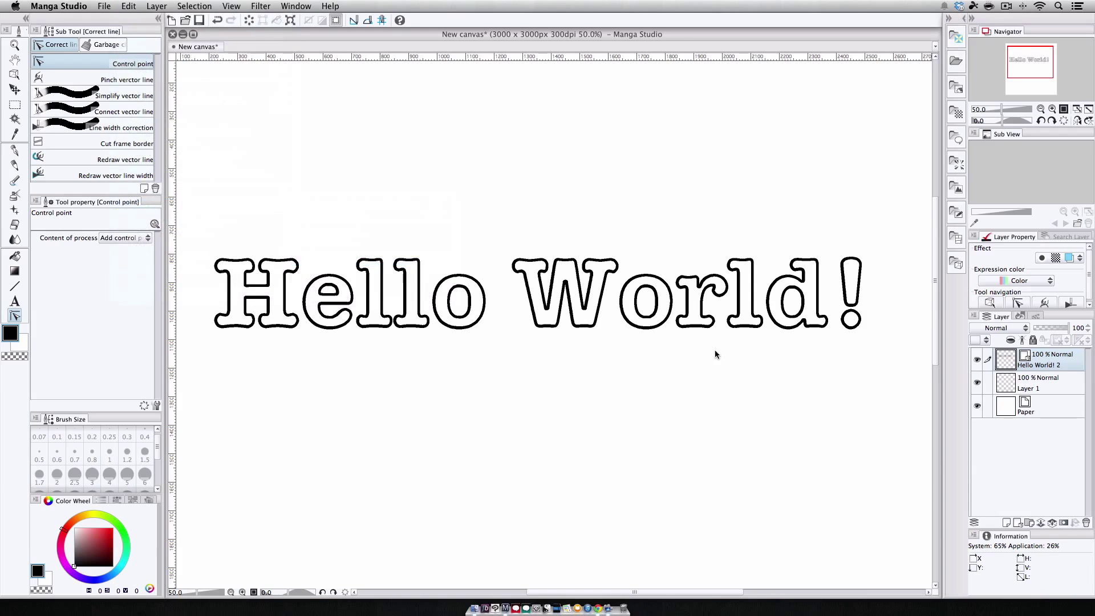
left_click_drag(429, 256, 425, 219)
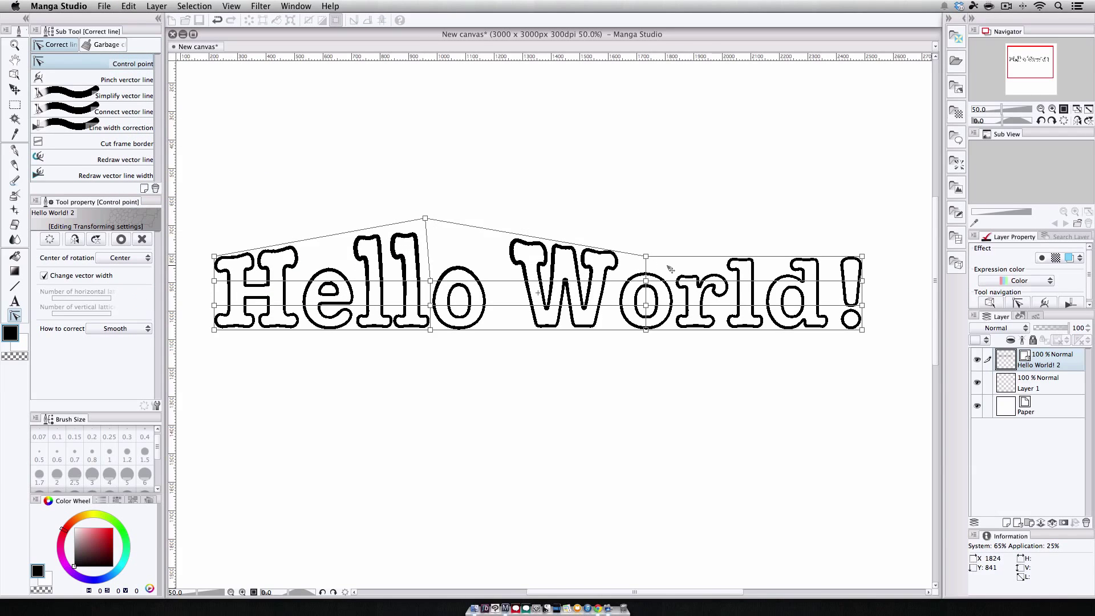
left_click_drag(646, 257, 649, 216)
left_click_drag(646, 329, 643, 377)
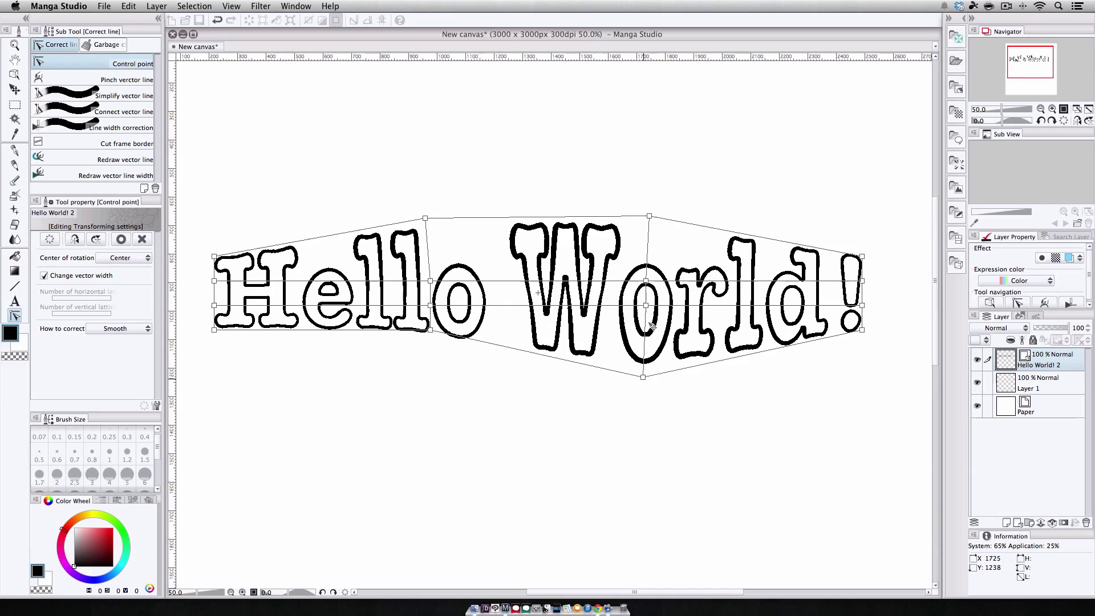
left_click_drag(431, 330, 420, 387)
left_click_drag(430, 306, 407, 325)
left_click_drag(213, 257, 228, 171)
mouse_move(873, 336)
left_mouse_down()
mouse_move(867, 263)
mouse_move(850, 240)
left_mouse_up()
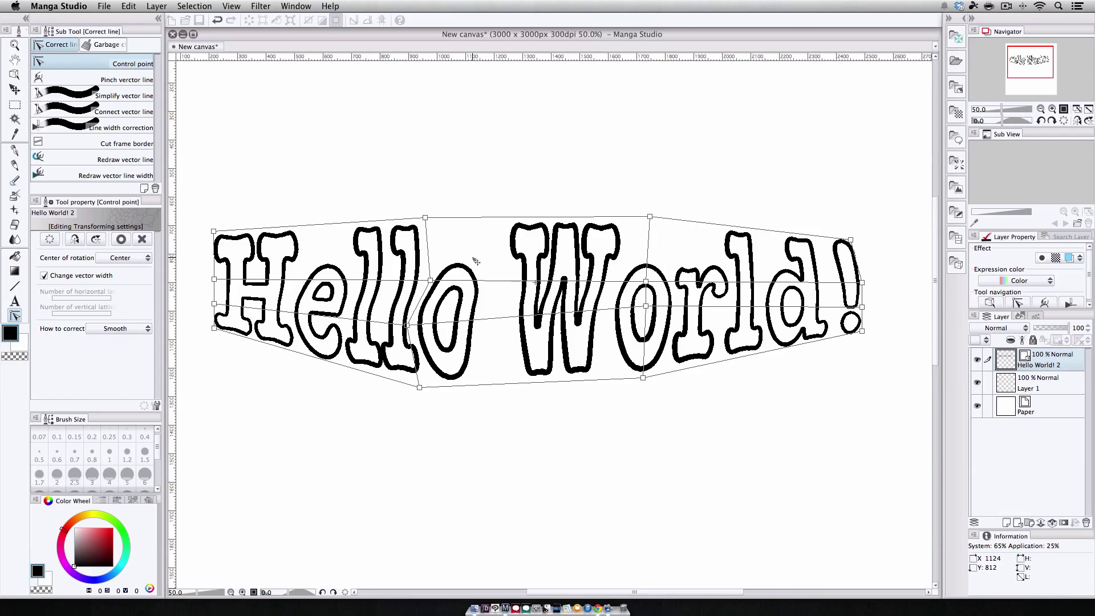
key("Escape")
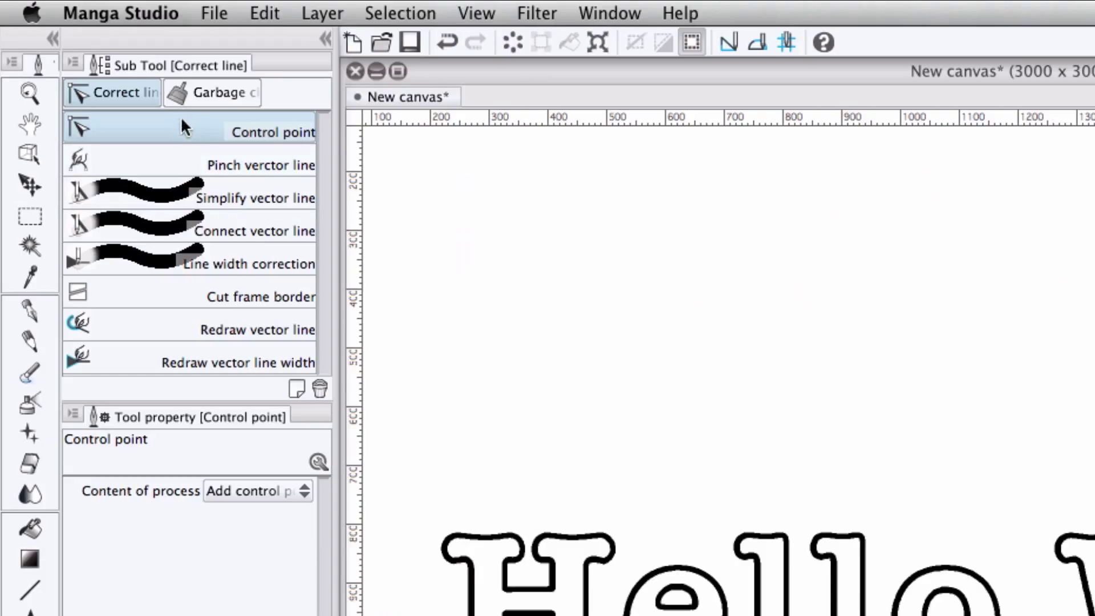
Use Line width correction with a fixed width to even out the outlines across Hello
left_click(262, 265)
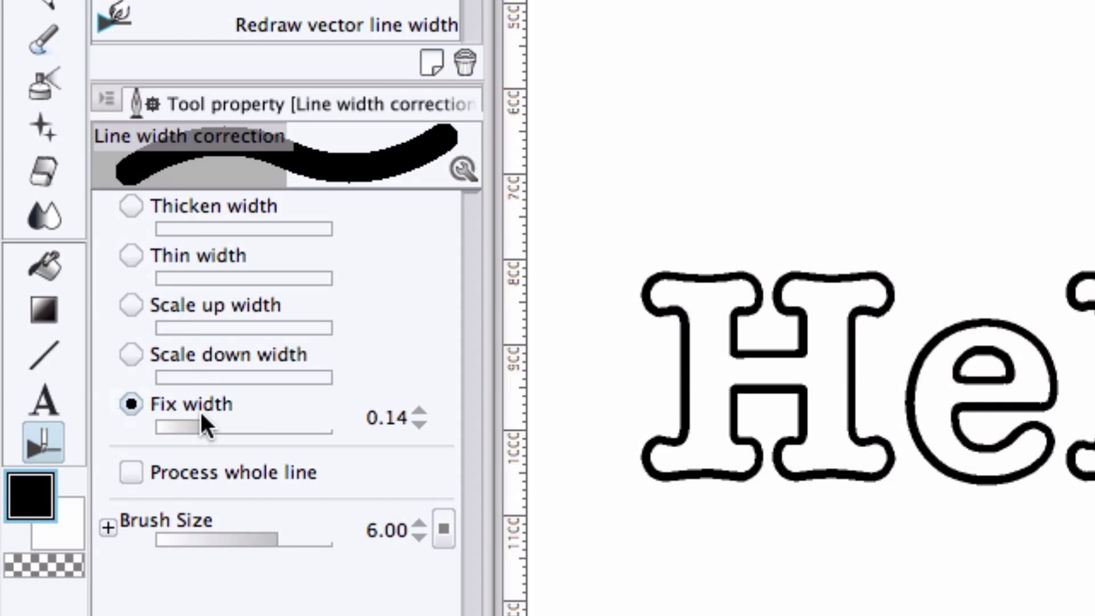
left_click_drag(200, 416, 194, 426)
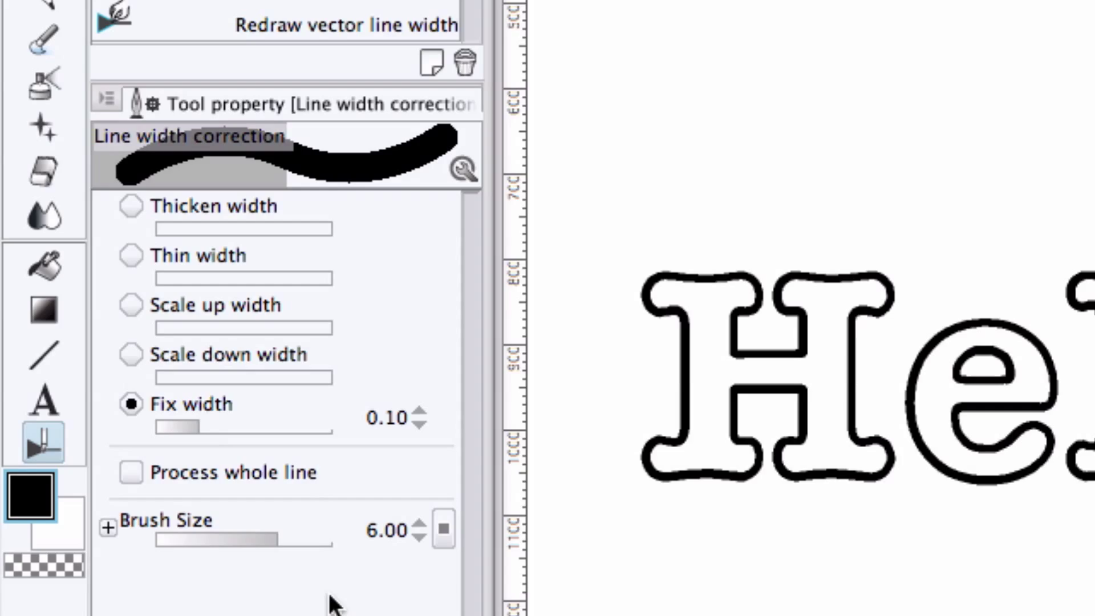
mouse_move(222, 245)
left_mouse_down()
mouse_move(391, 330)
mouse_move(857, 338)
left_mouse_up()
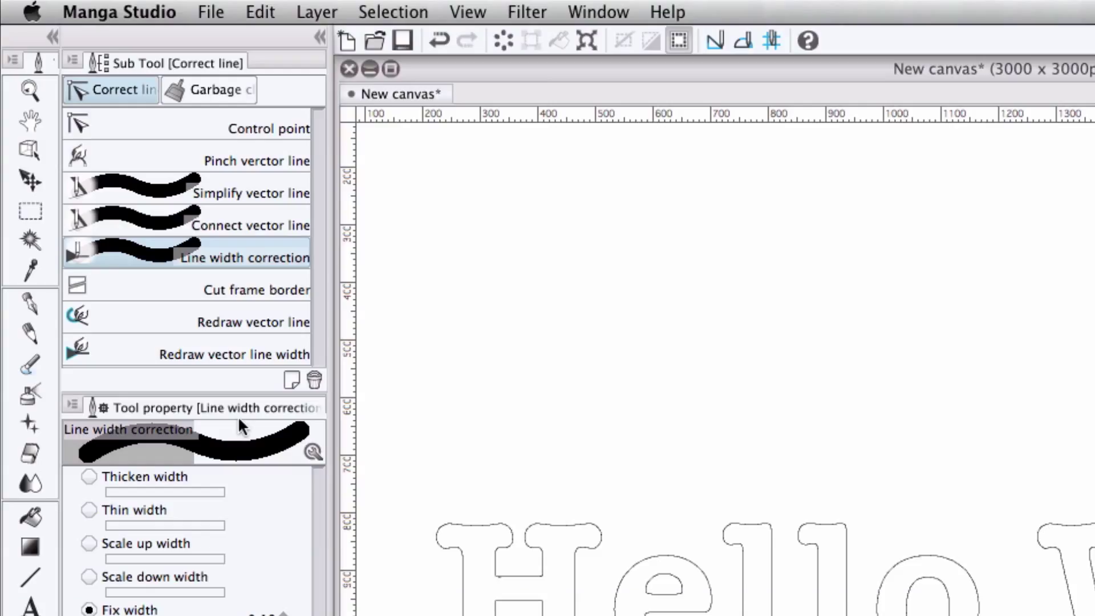
Select Redraw vector line width and set its brush size to 2.42
left_click(212, 349)
left_click_drag(171, 488, 183, 489)
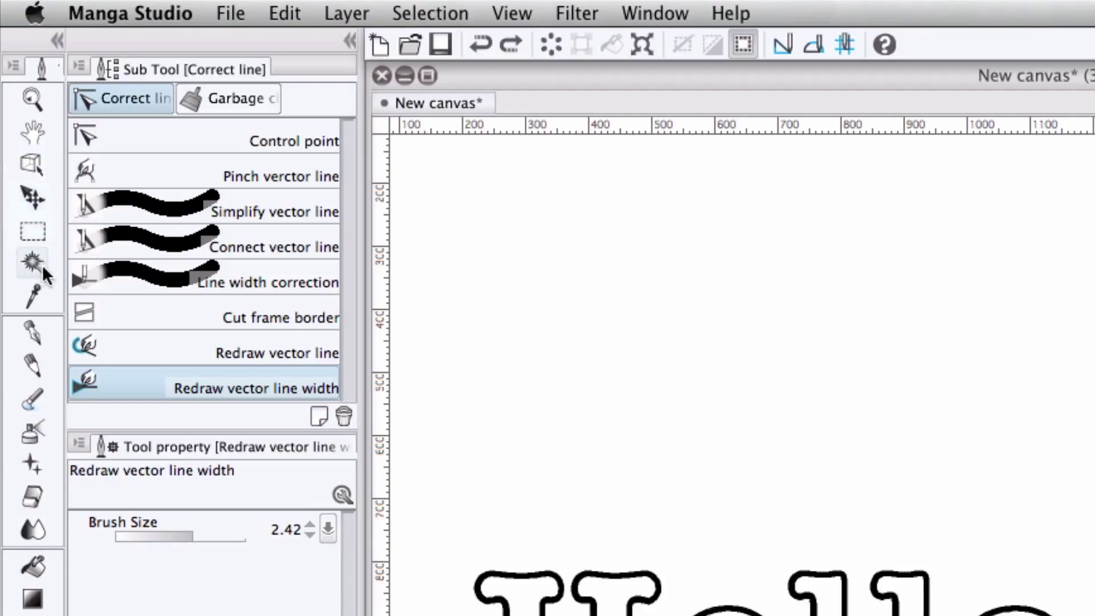
Auto-select every Hello World! letter additively, then expand the selection by 0.10
left_click(14, 119)
left_click(327, 528)
left_click(224, 605)
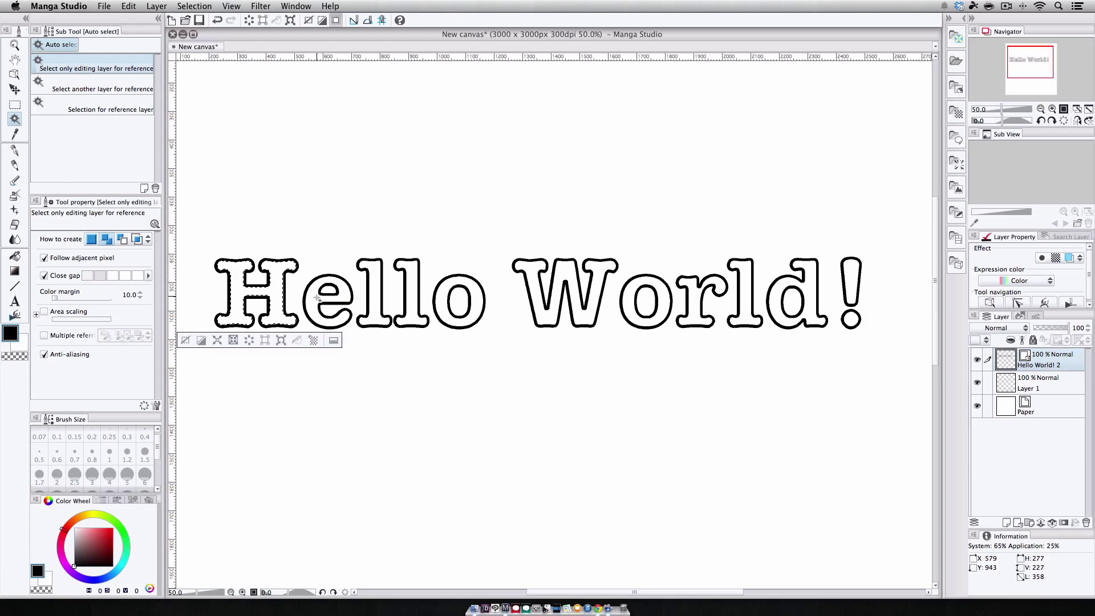
left_click(319, 300)
left_click(386, 301)
left_click(459, 322)
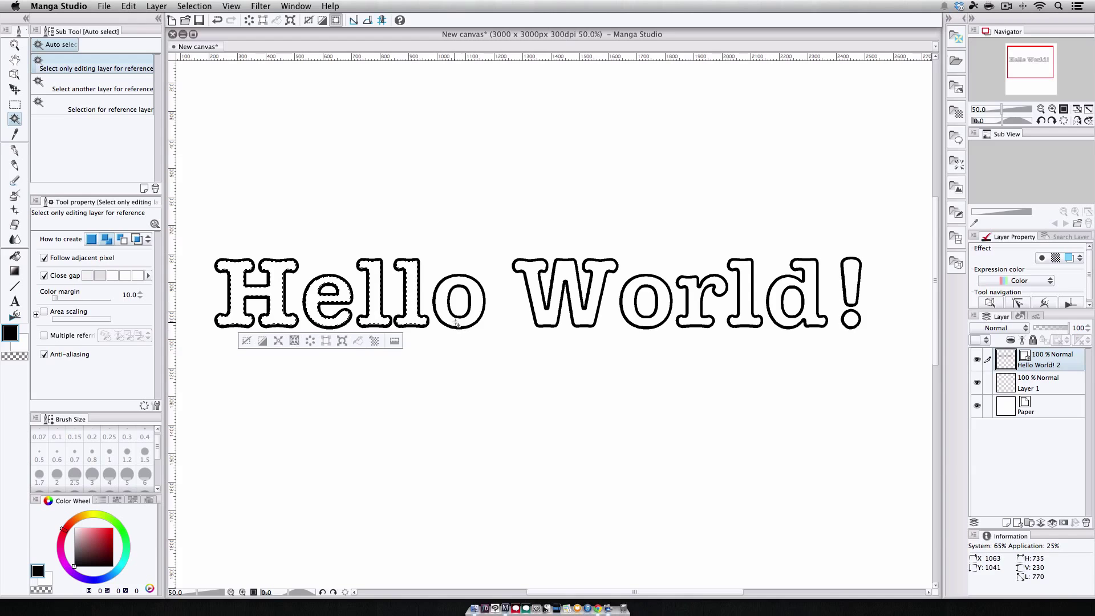
left_click(494, 340)
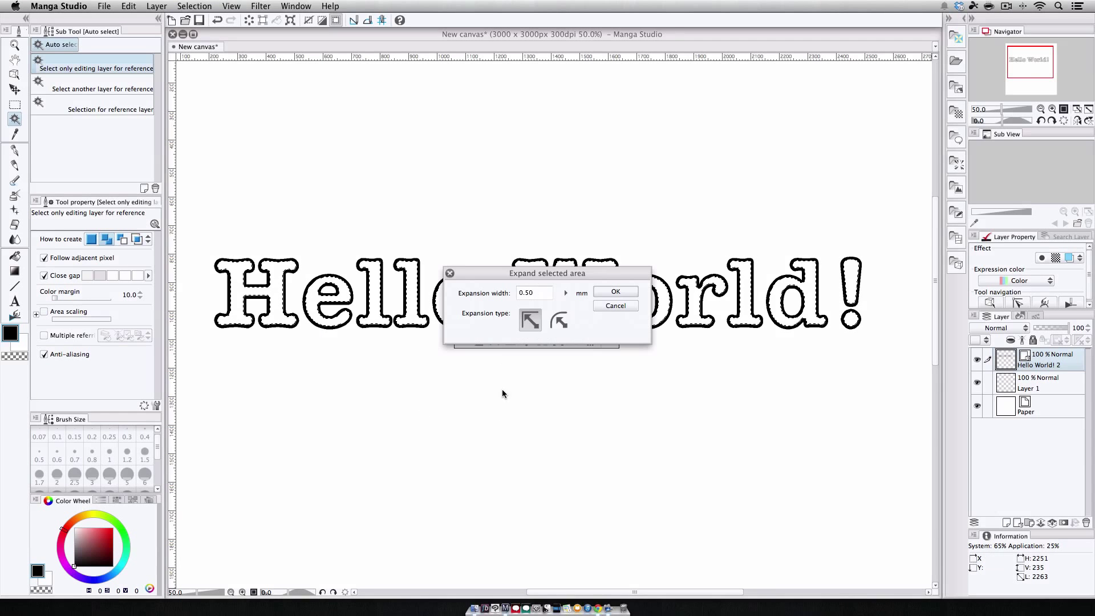
left_click(614, 293)
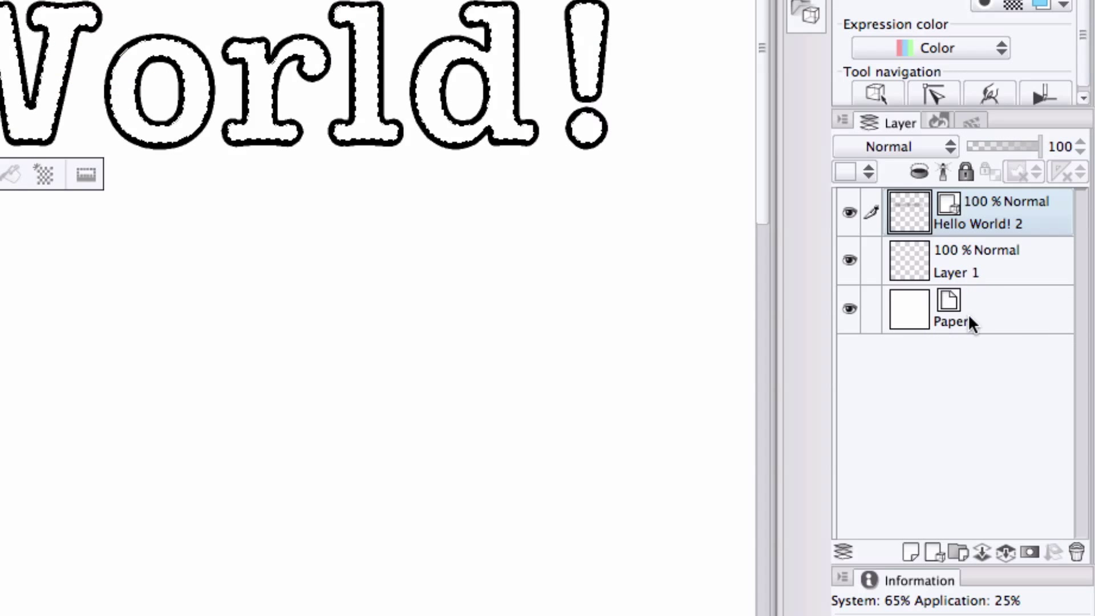
On Layer 1, try a Blue sky gradient fill inside the letters, then undo it
left_click(1047, 391)
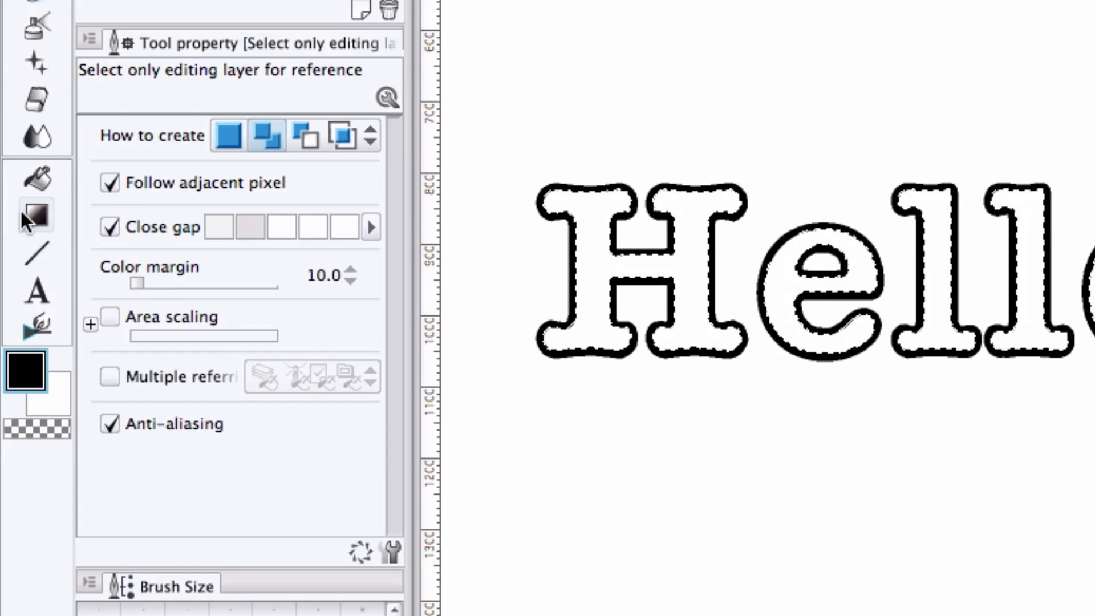
left_click(36, 215)
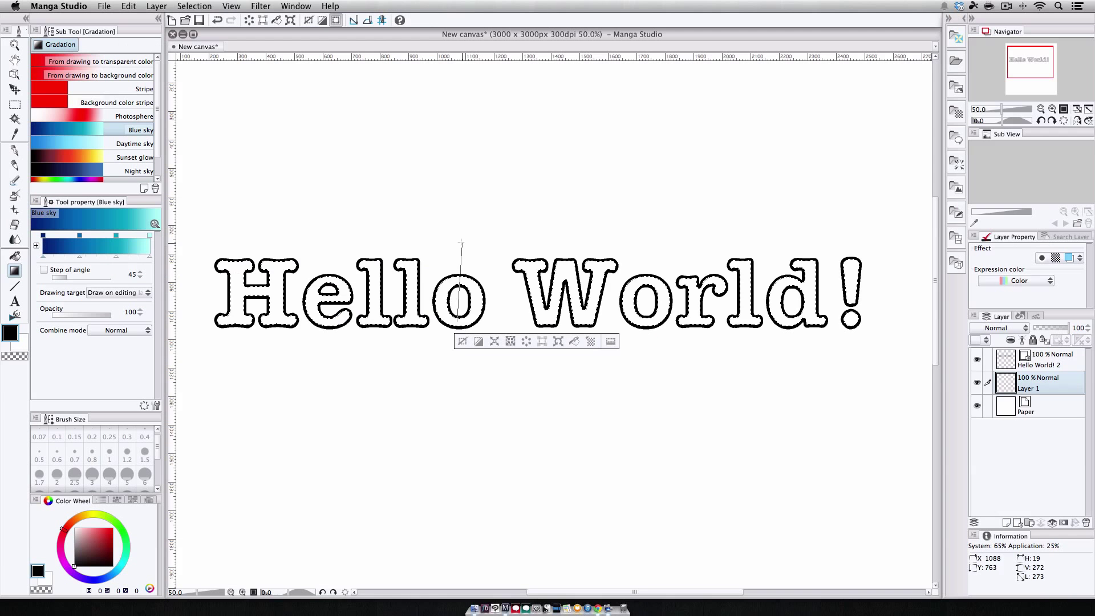
left_click_drag(459, 244, 462, 342)
left_click(463, 342)
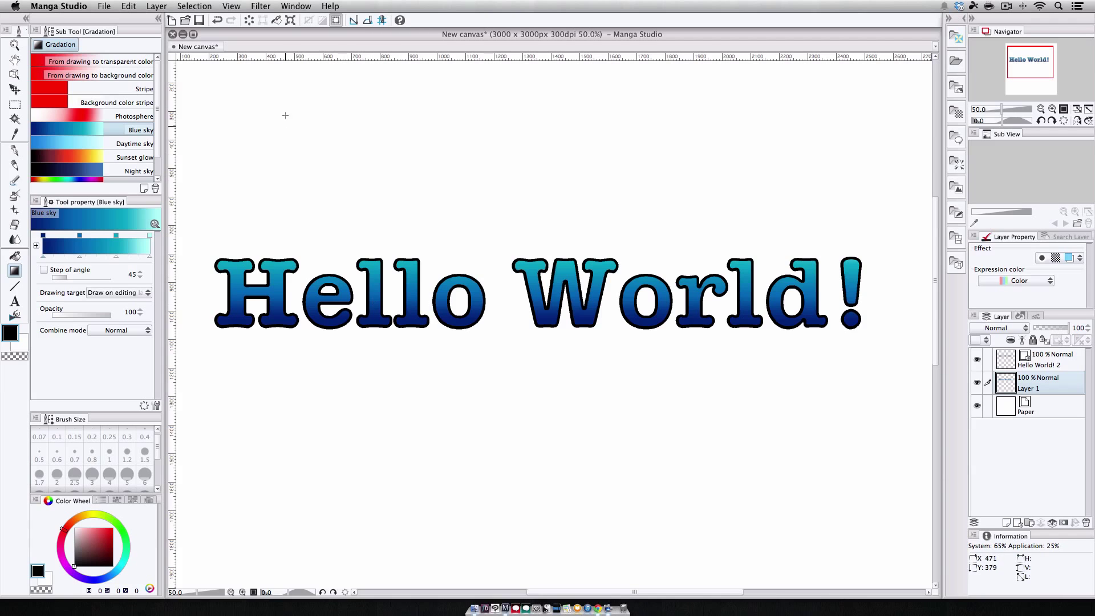
key("ctrl+z")
key("ctrl+z")
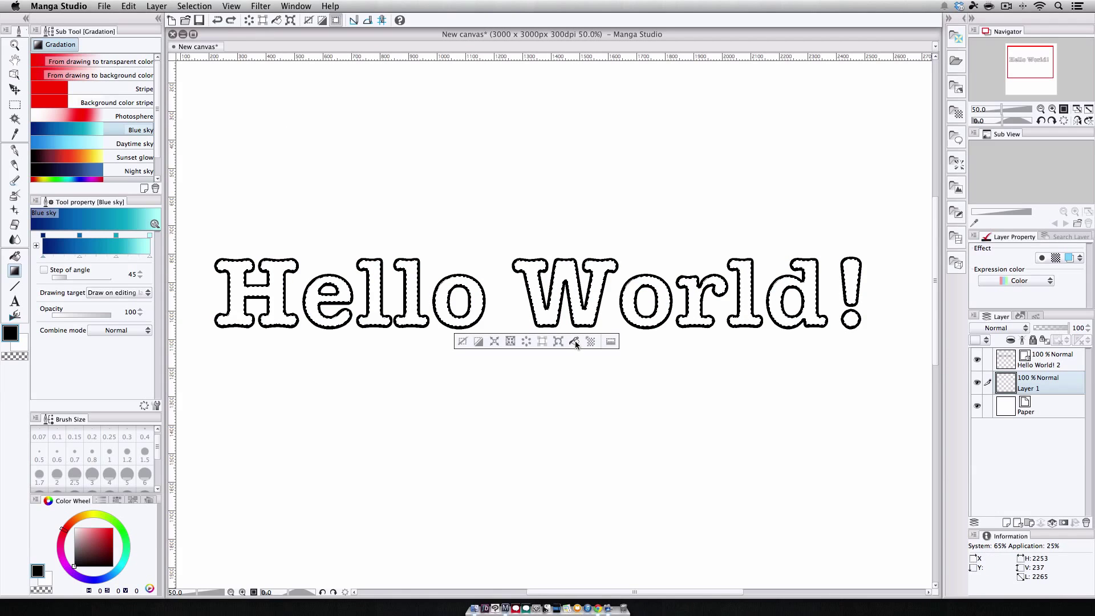
Fill the selected letters solid black, leaving the fill layer hidden
left_click(575, 341)
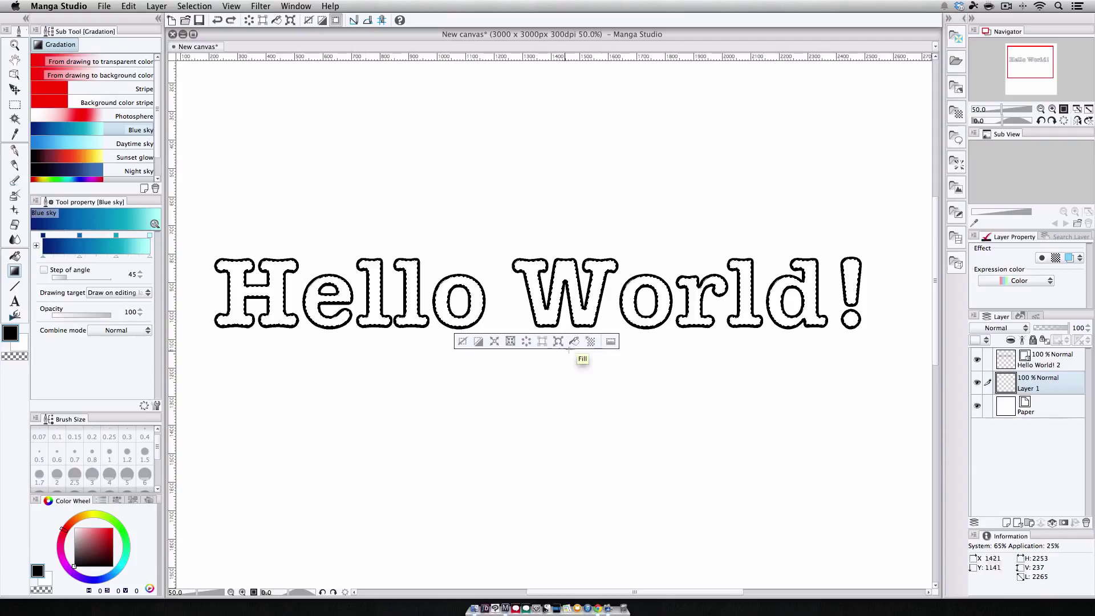
left_click(462, 341)
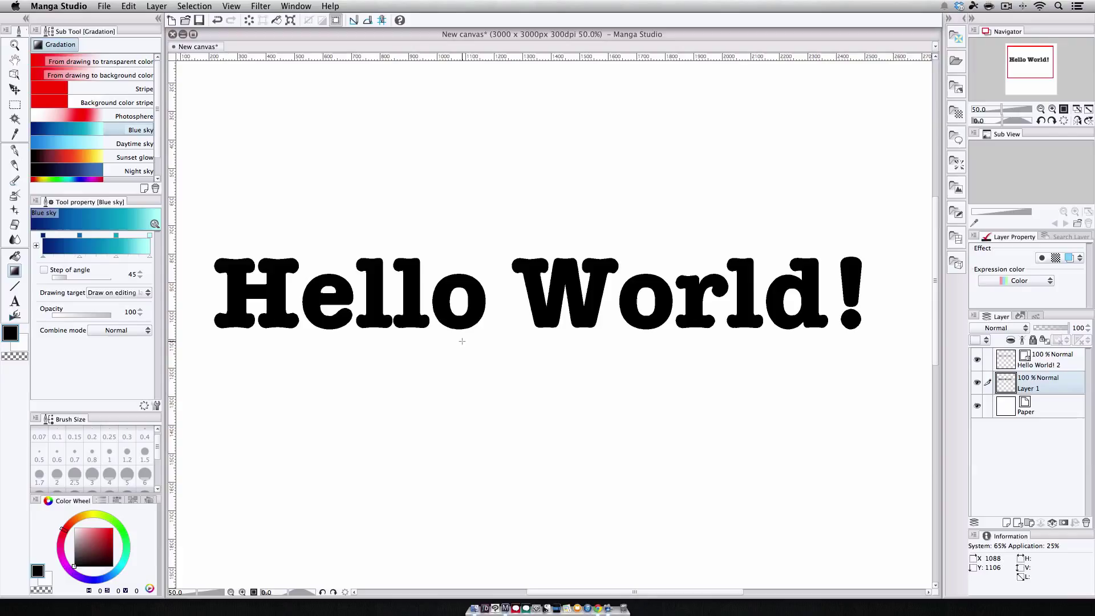
key("ctrl+z")
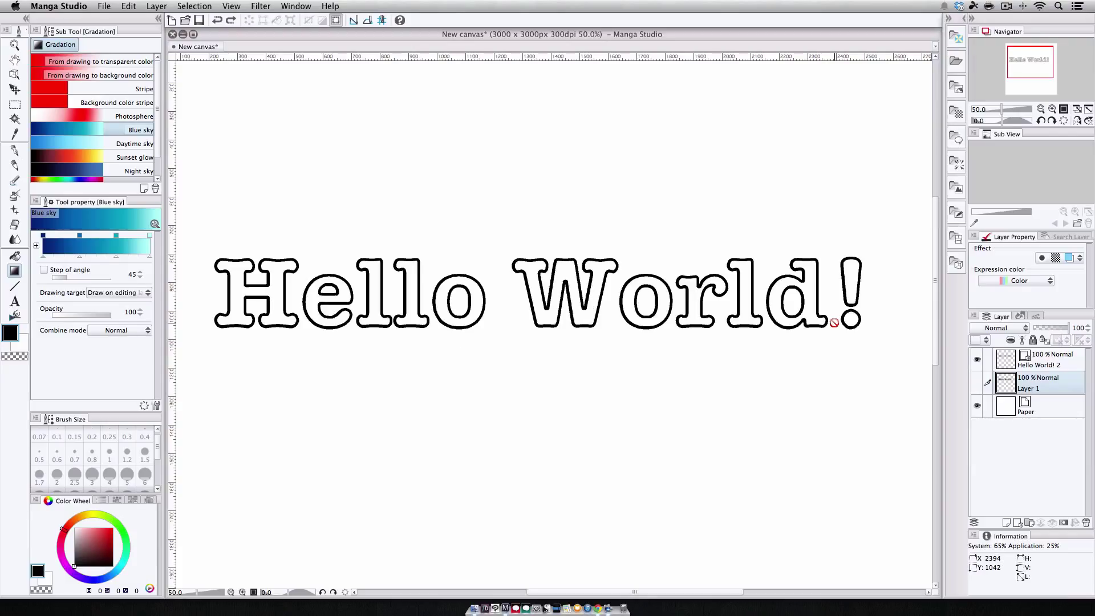
Give Hello World! 2 a red Layer color effect and show Layer 1 again
left_click(1038, 362)
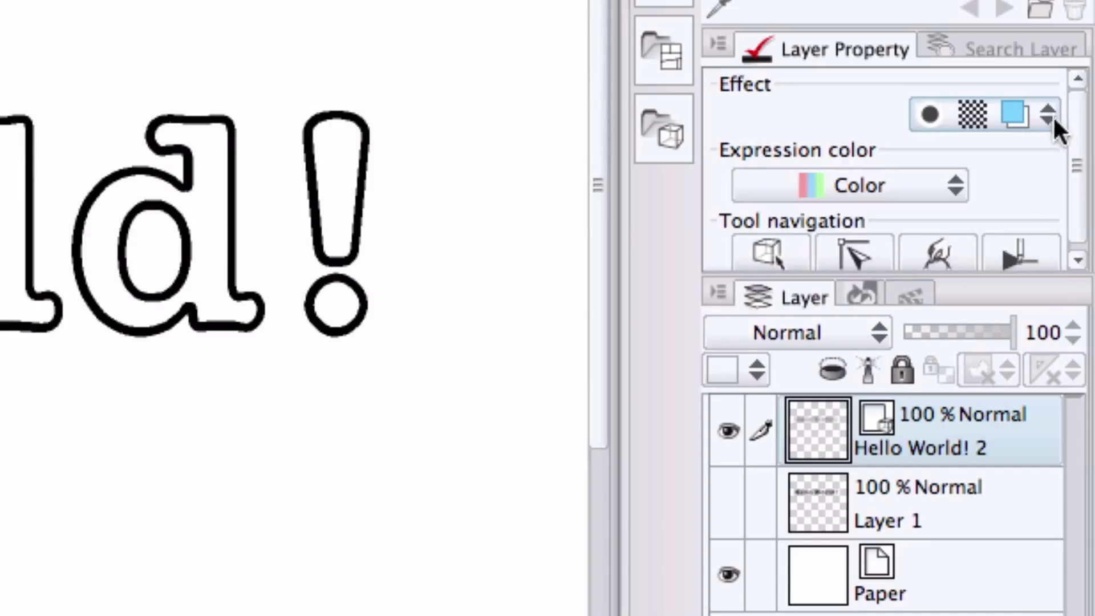
left_click(1079, 258)
left_click(887, 248)
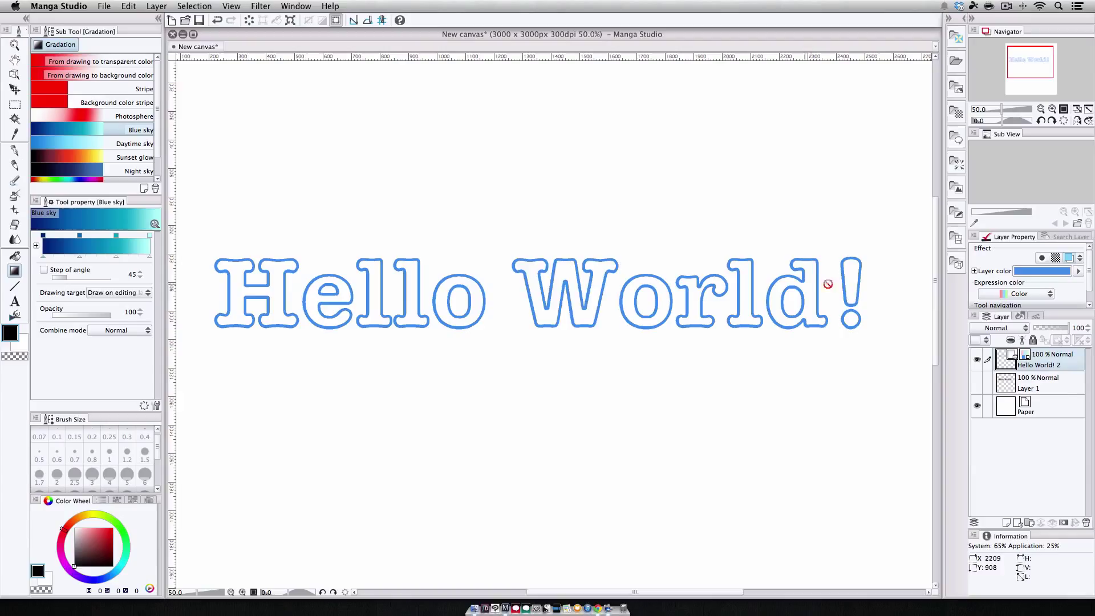
left_click(1080, 276)
left_click(581, 224)
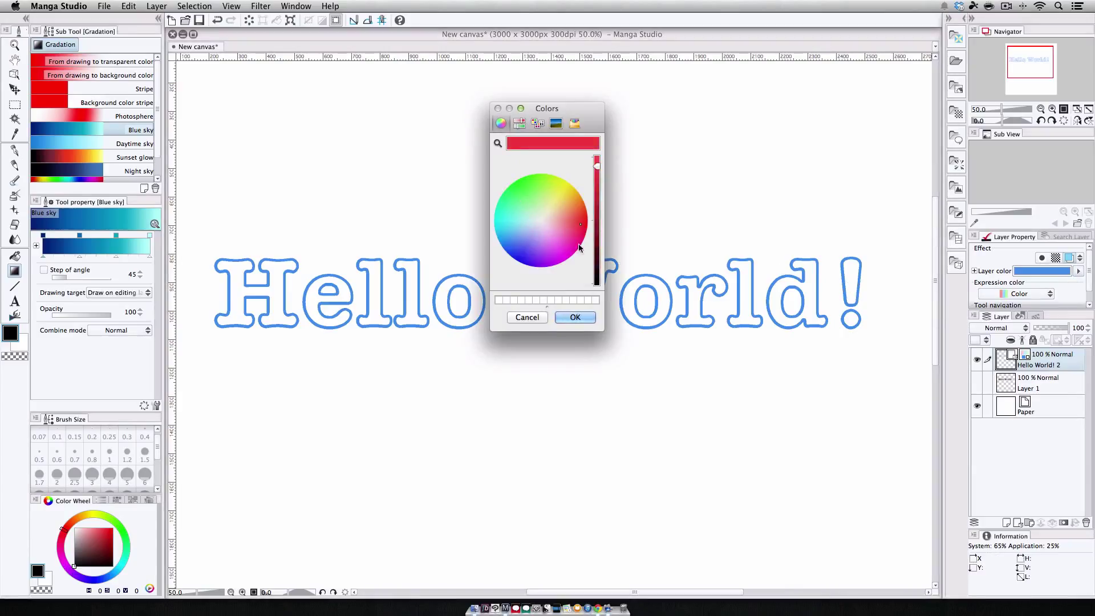
left_click(576, 317)
left_click(976, 382)
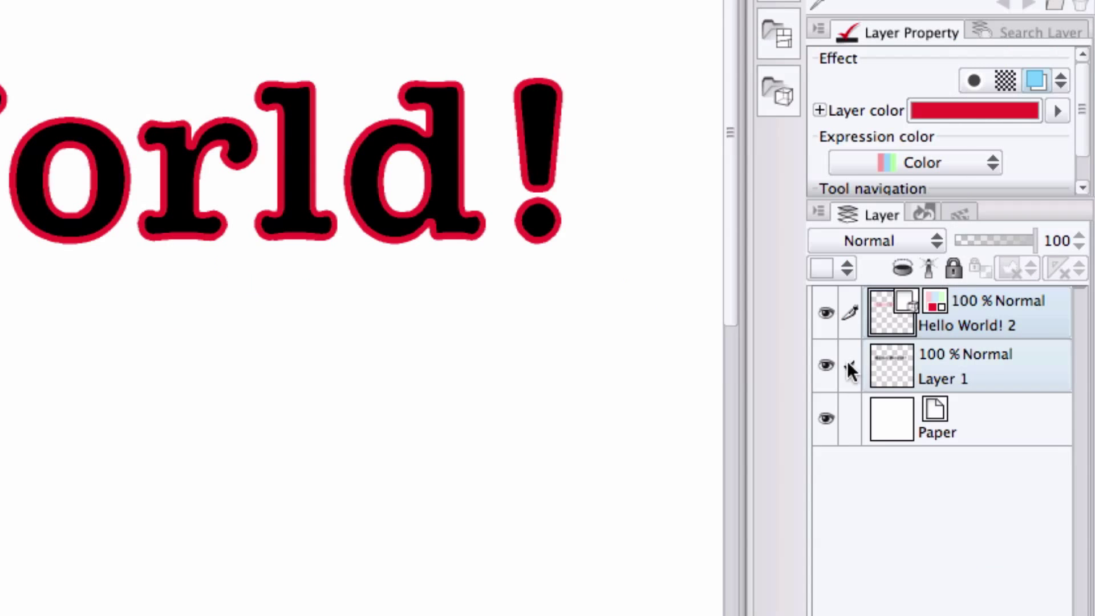
Select Layer 1 together with Hello World! 2 and start Free Transform on both
left_click(988, 383)
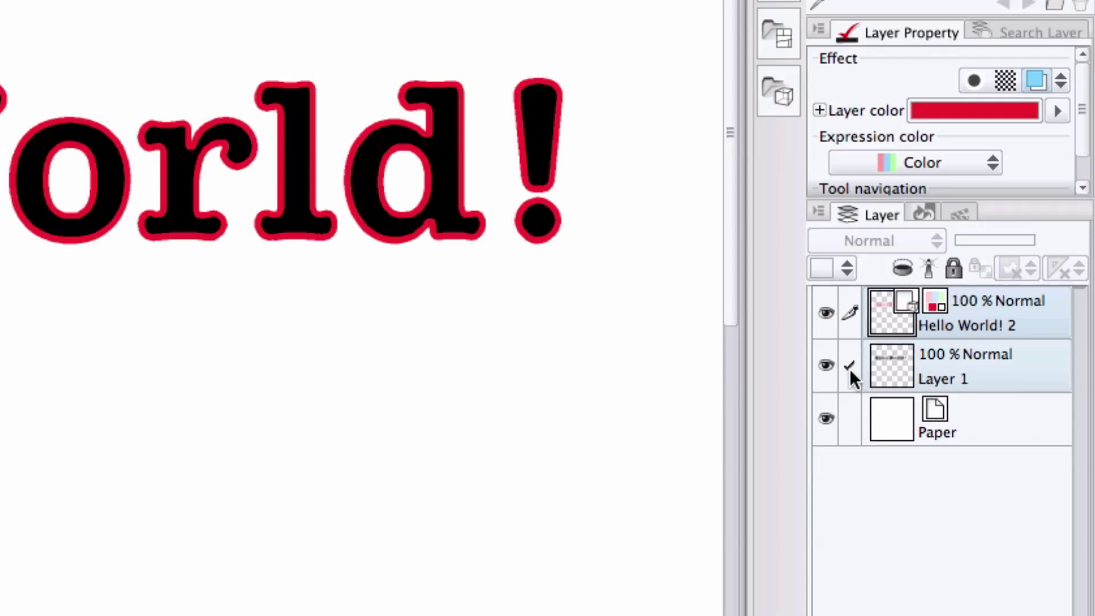
left_click(156, 6)
mouse_move(149, 203)
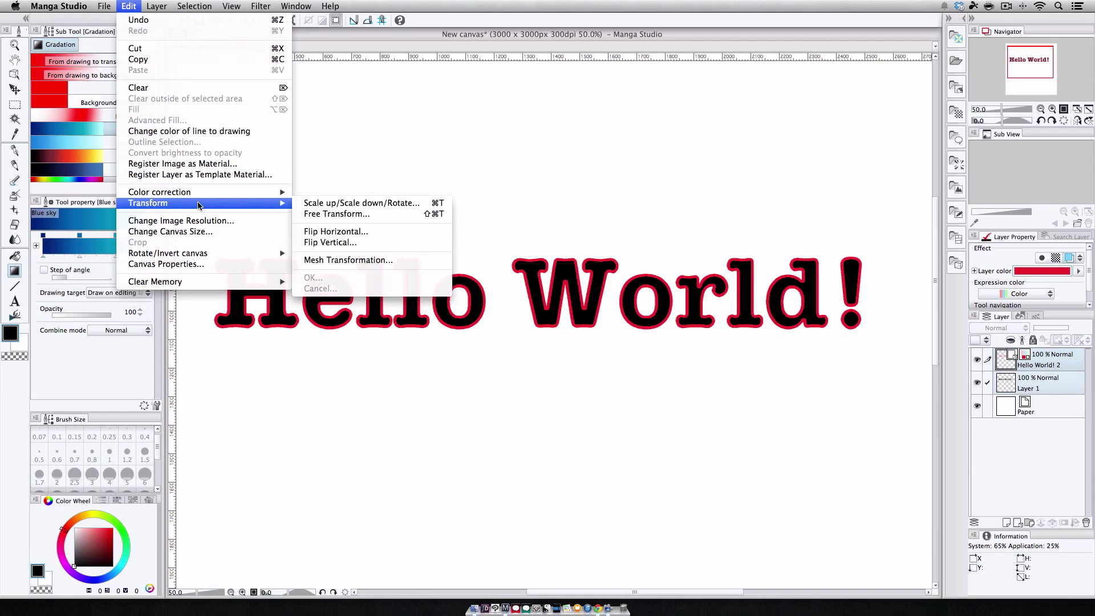
left_click(340, 214)
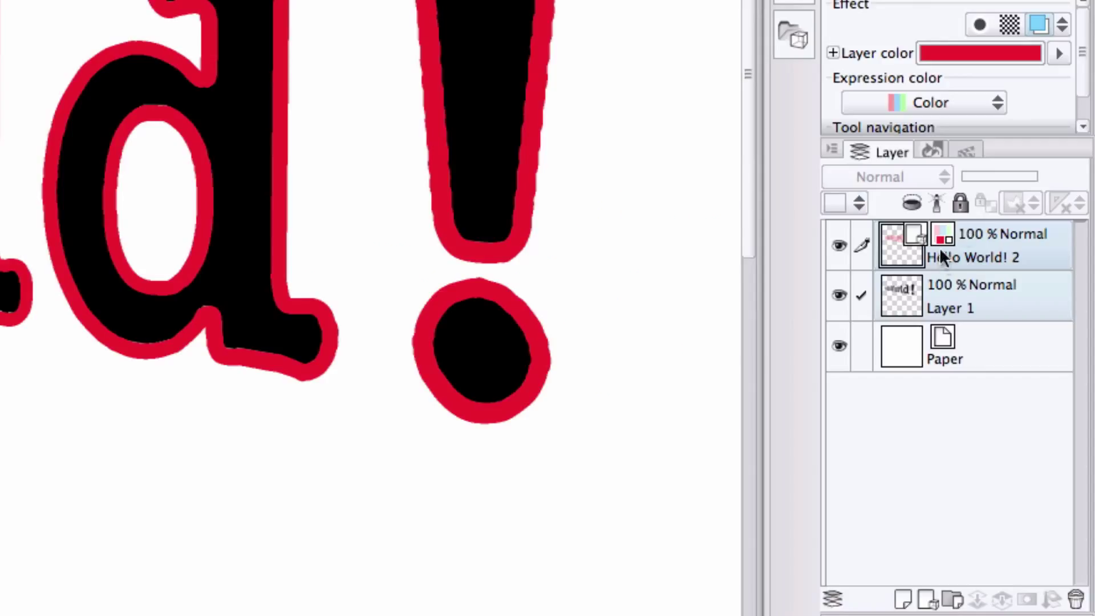
Merge the Hello World! 2 red outline into Layer 1 and convert it to an image material layer
left_click(989, 293, "ctrl")
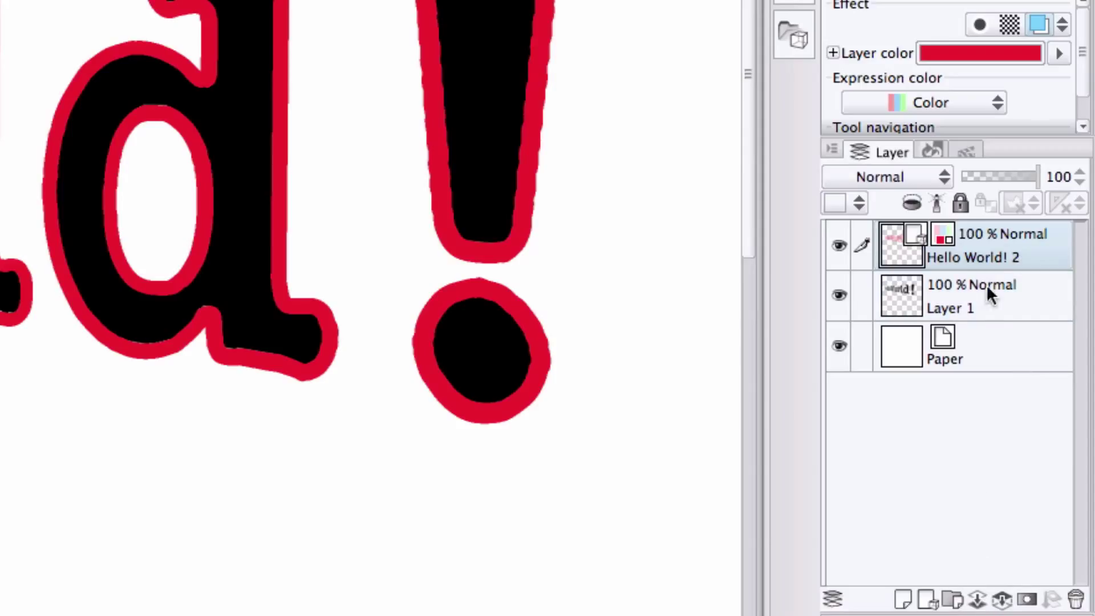
left_click(1002, 598)
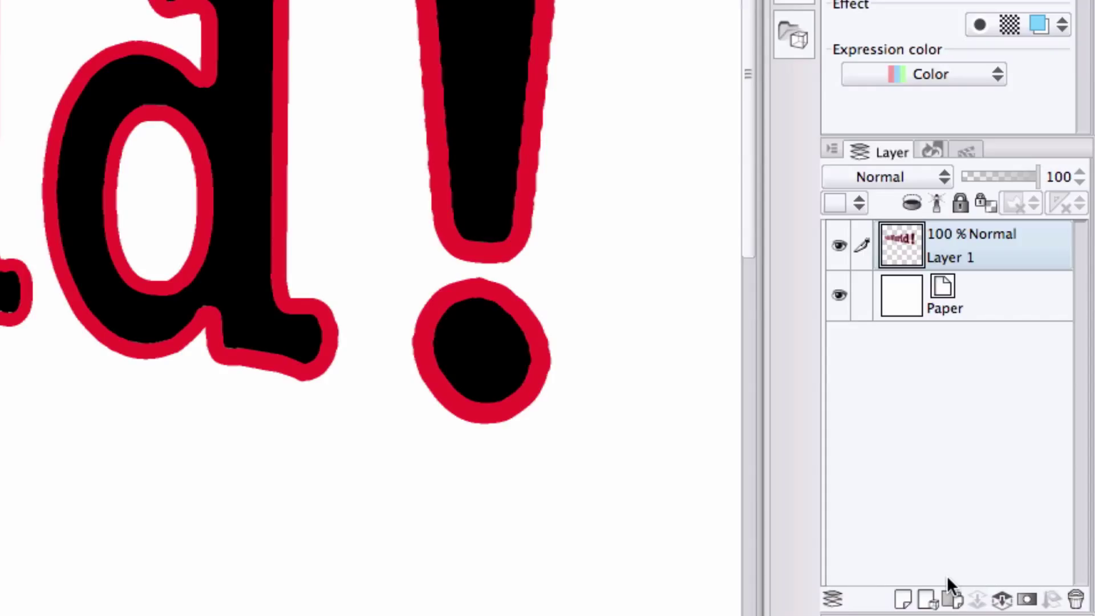
left_click(167, 12)
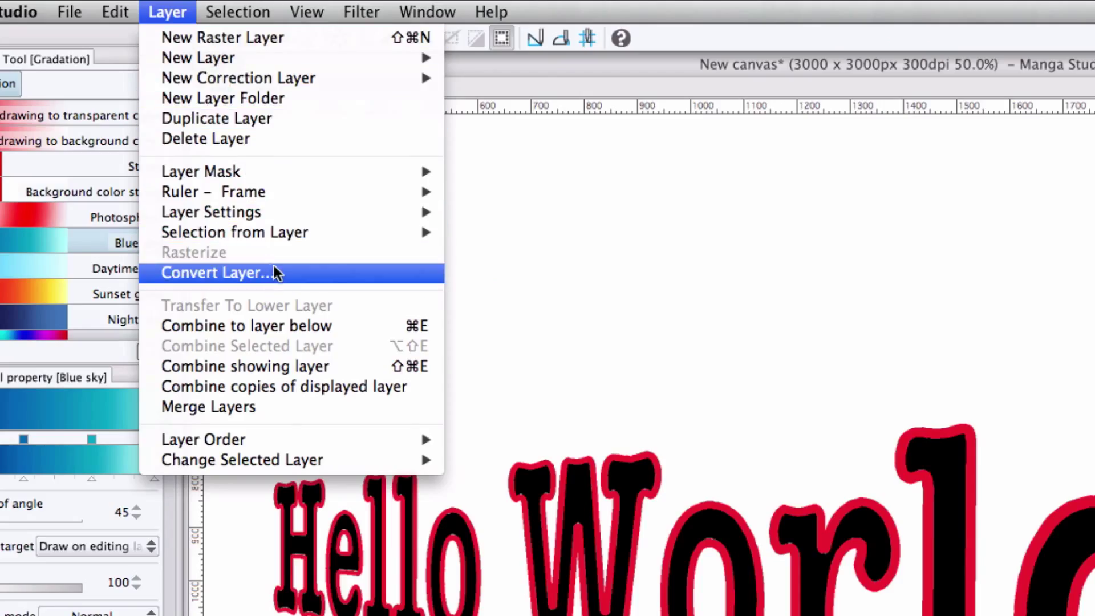
left_click(285, 283)
left_click(525, 226)
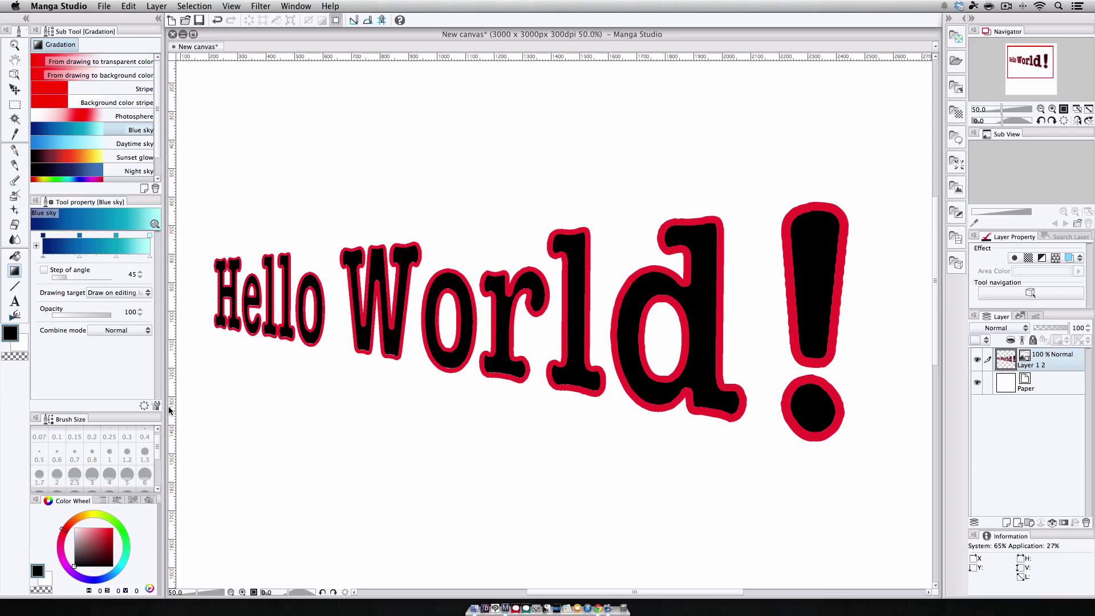
With the Operation Object tool, shrink the Hello World! image to about 91% and tilt it slightly
left_click(15, 75)
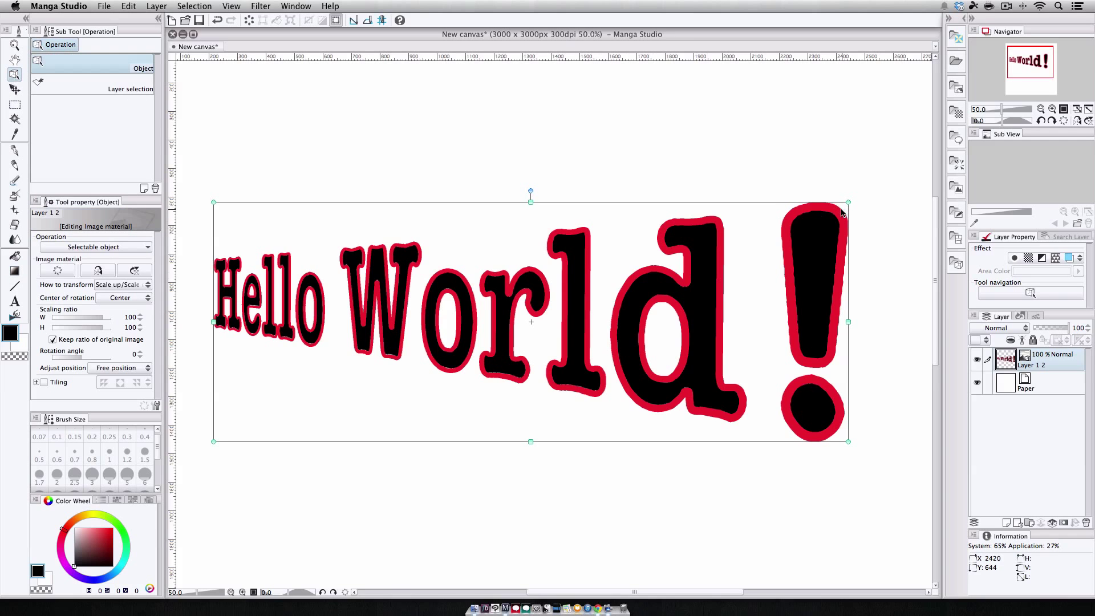
mouse_move(847, 203)
left_mouse_down()
mouse_move(561, 310)
mouse_move(828, 210)
left_mouse_up()
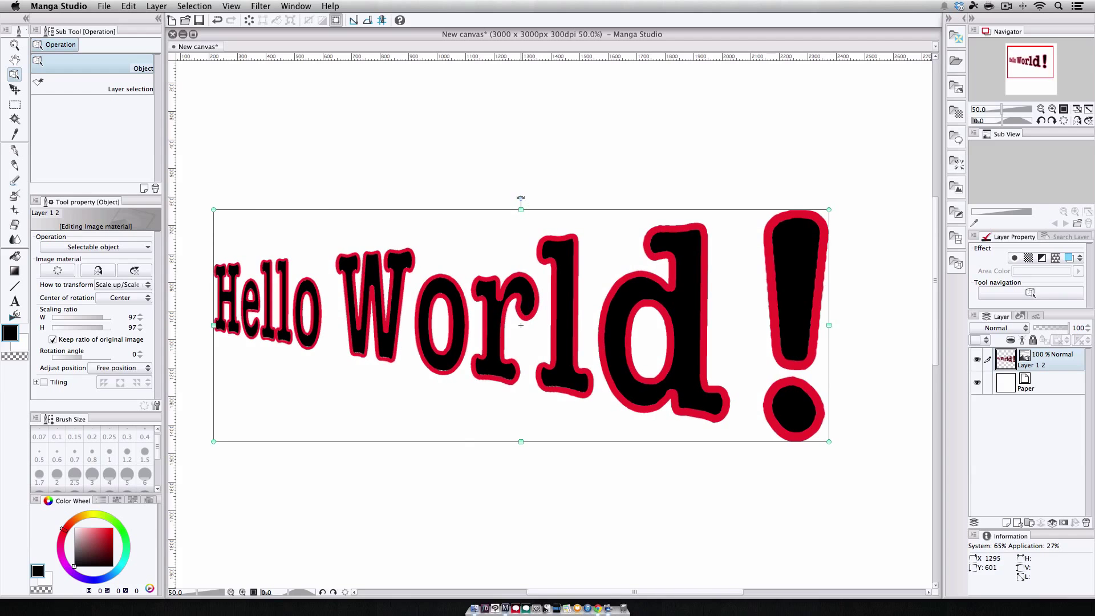
mouse_move(520, 198)
left_mouse_down()
mouse_move(518, 187)
mouse_move(819, 195)
mouse_move(797, 215)
left_mouse_up()
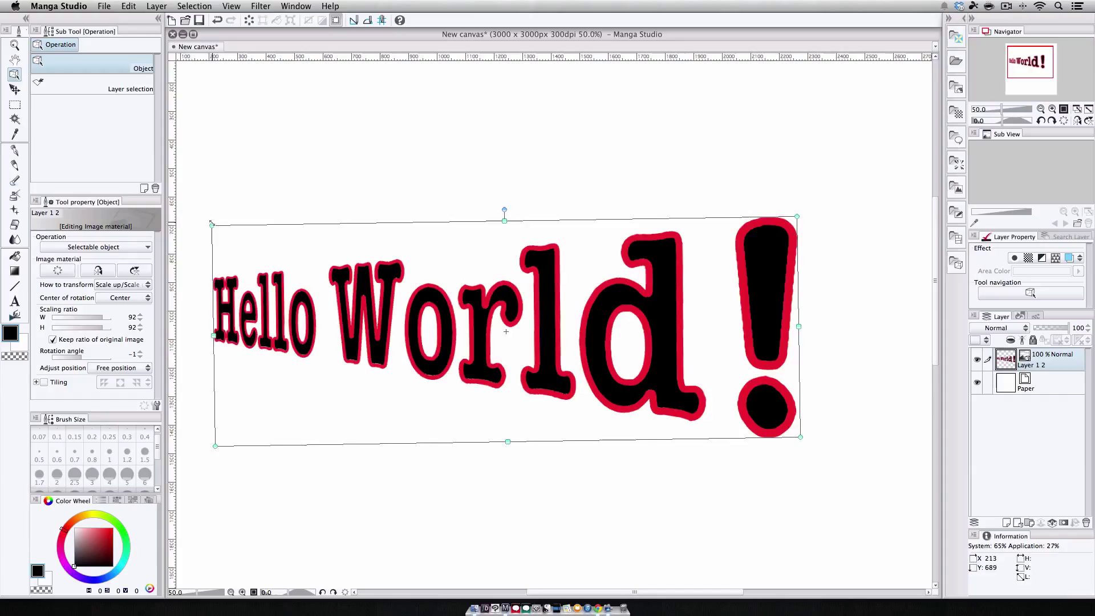
left_click_drag(211, 223, 222, 228)
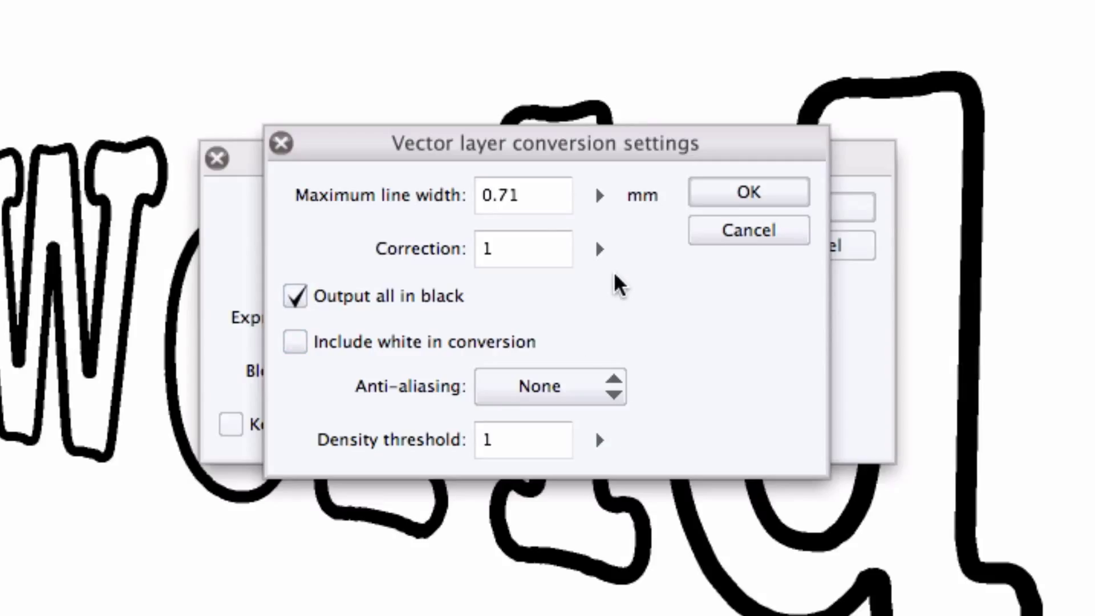
Nudge the vector conversion Correction slider up from 1, keeping the 0.71 mm width
left_click(602, 249)
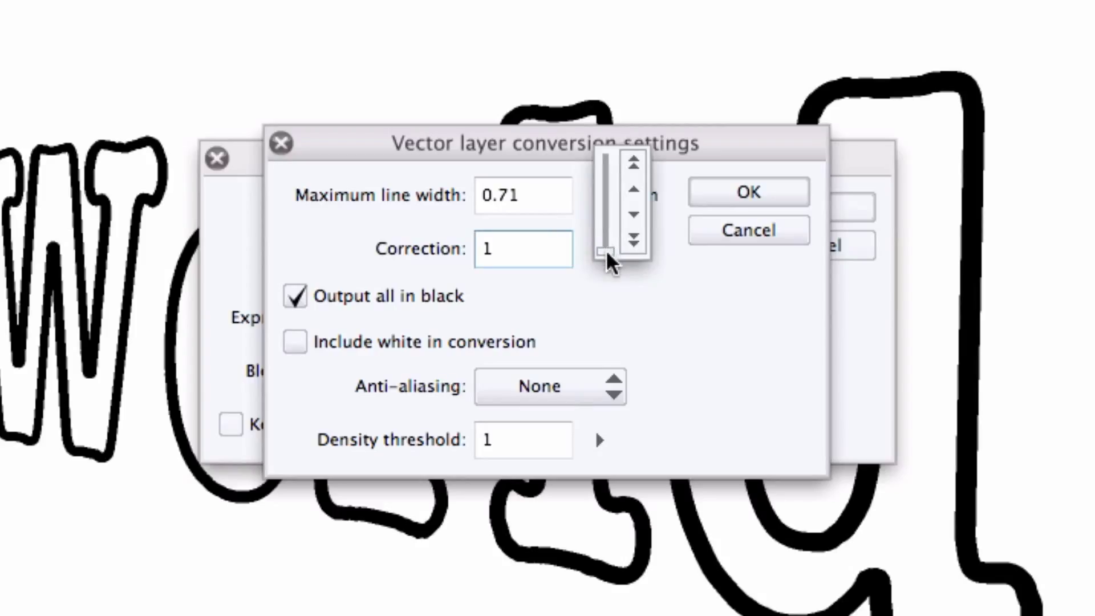
mouse_move(605, 248)
left_mouse_down()
mouse_move(608, 230)
mouse_move(608, 250)
left_mouse_up()
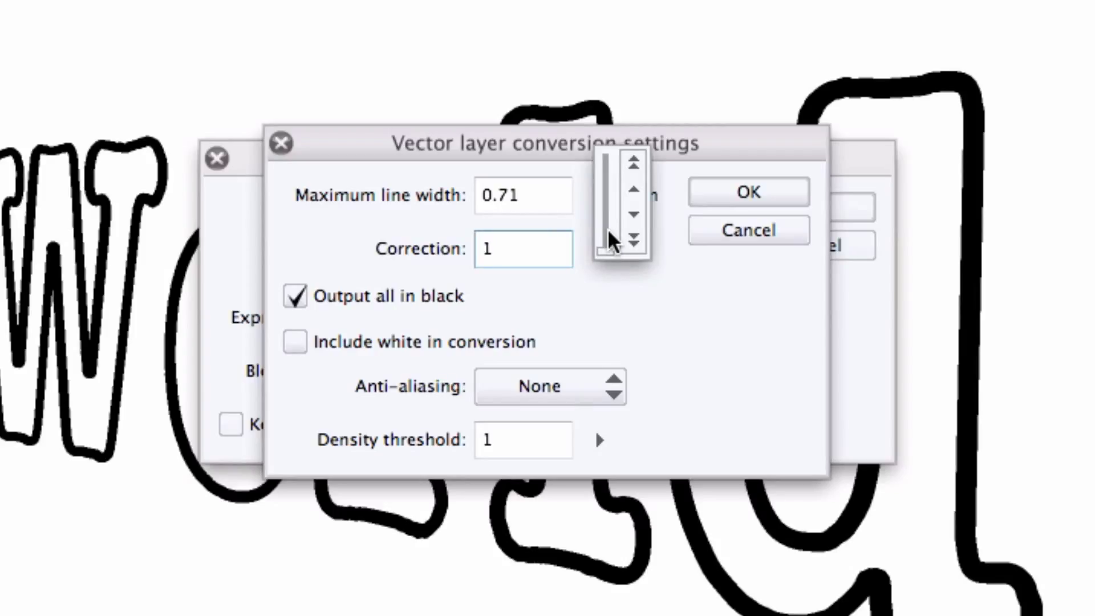